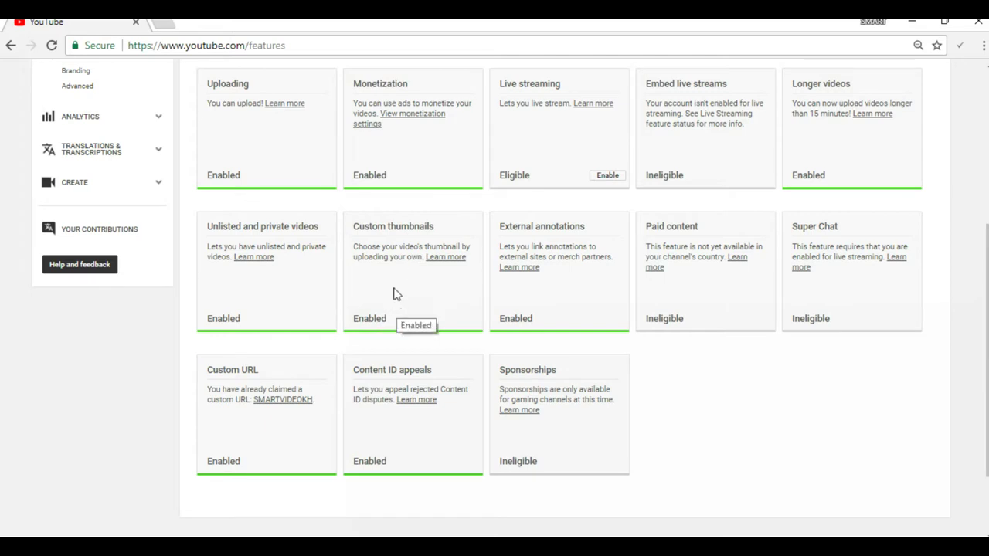
Open the channel page through the claimed custom URL SMARTVIDEOKH and select its full web address.
click(538, 299)
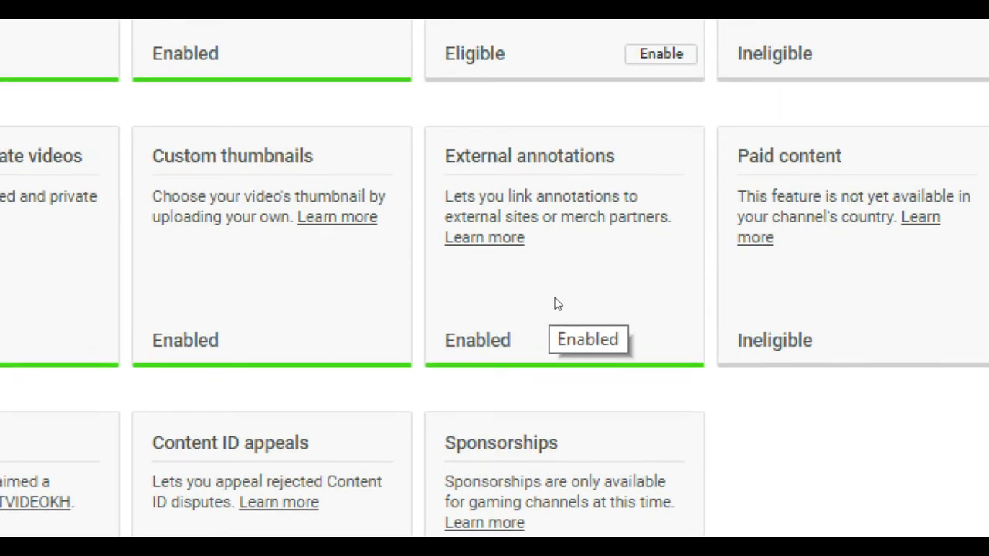
click(535, 334)
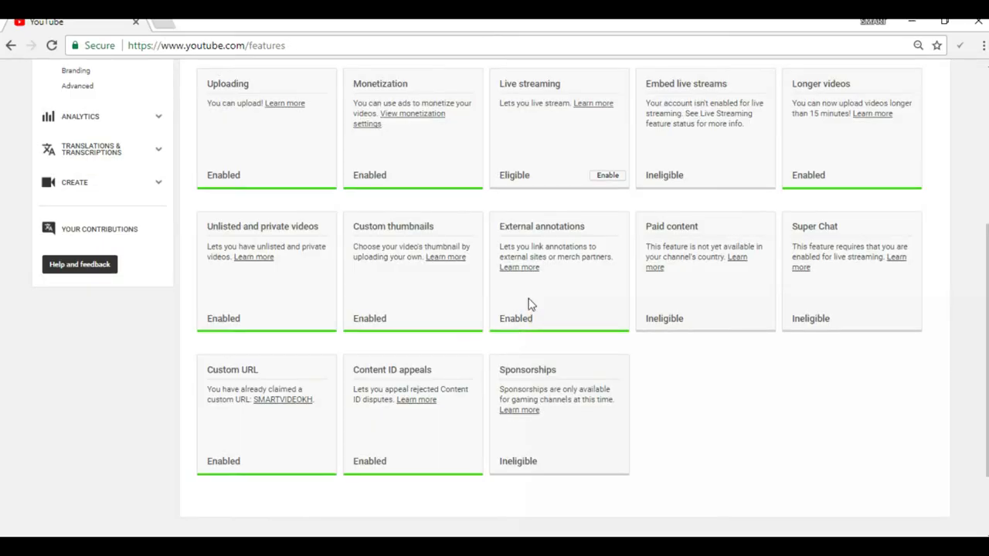
scroll(508, 297, down, 3)
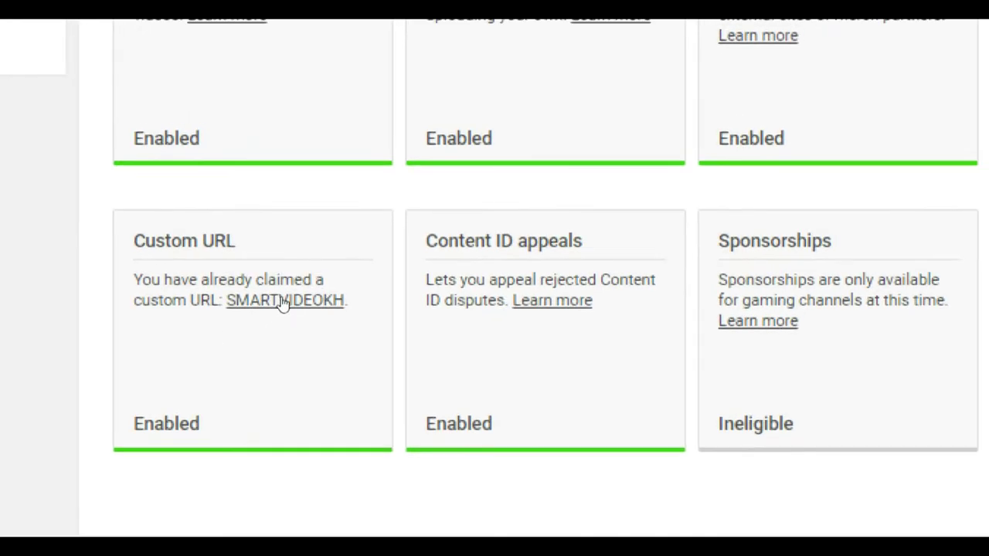
click(281, 301)
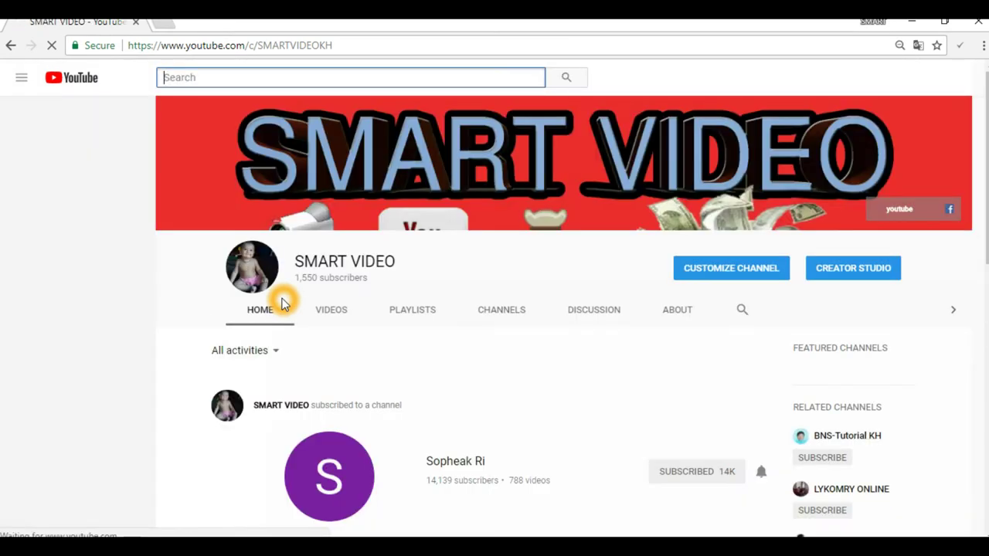
click(470, 300)
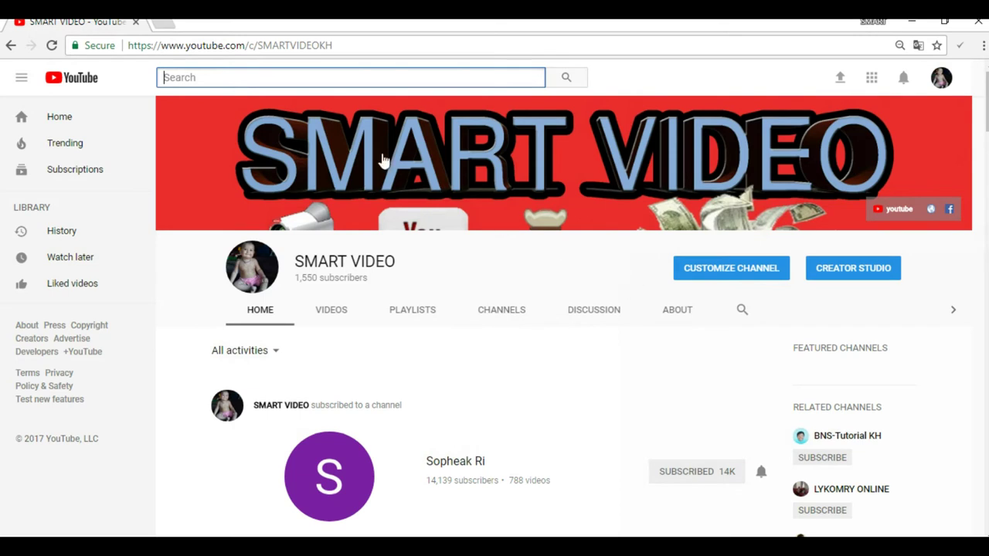
drag(347, 42, 99, 61)
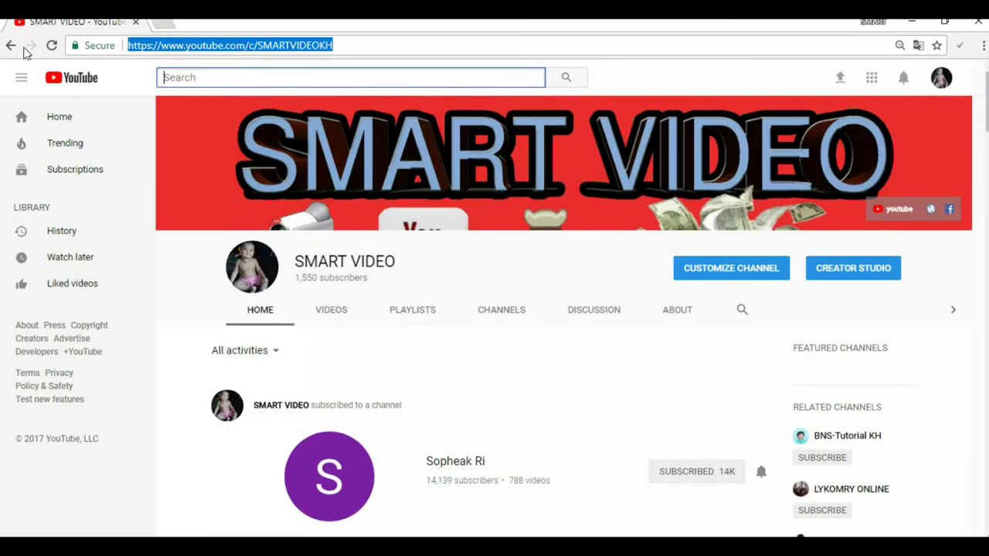
Return to the channel features page and review the Custom URL and Content ID appeals features.
click(14, 48)
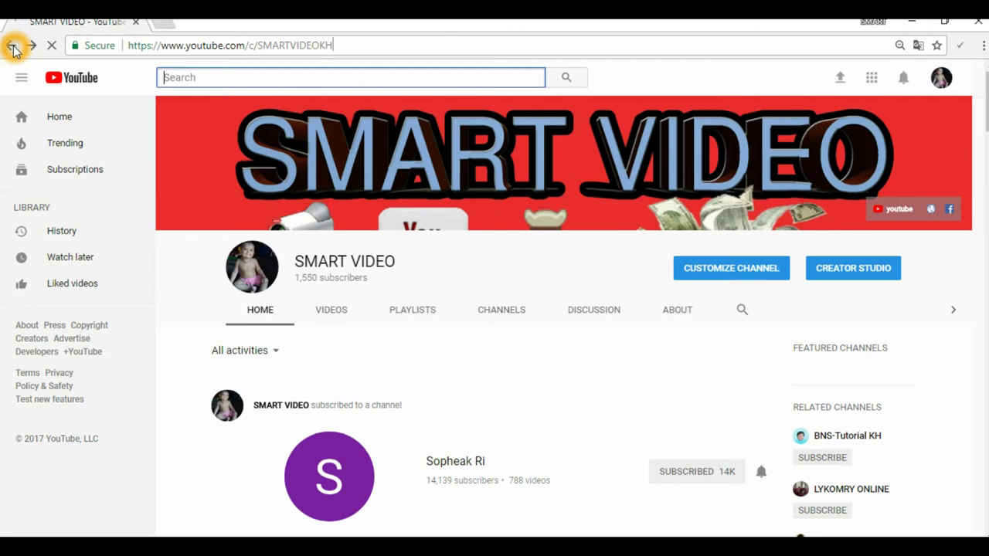
click(13, 47)
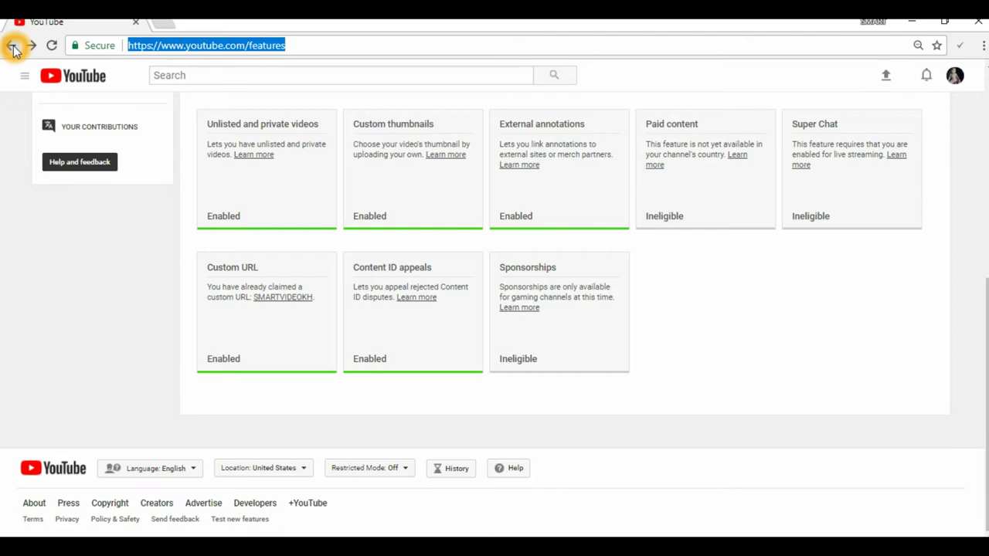
click(280, 334)
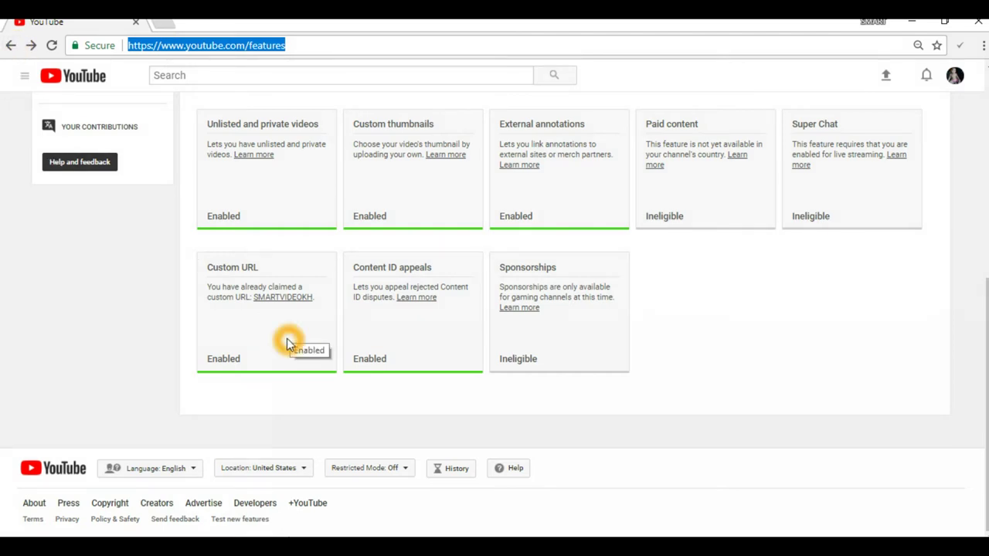
click(403, 294)
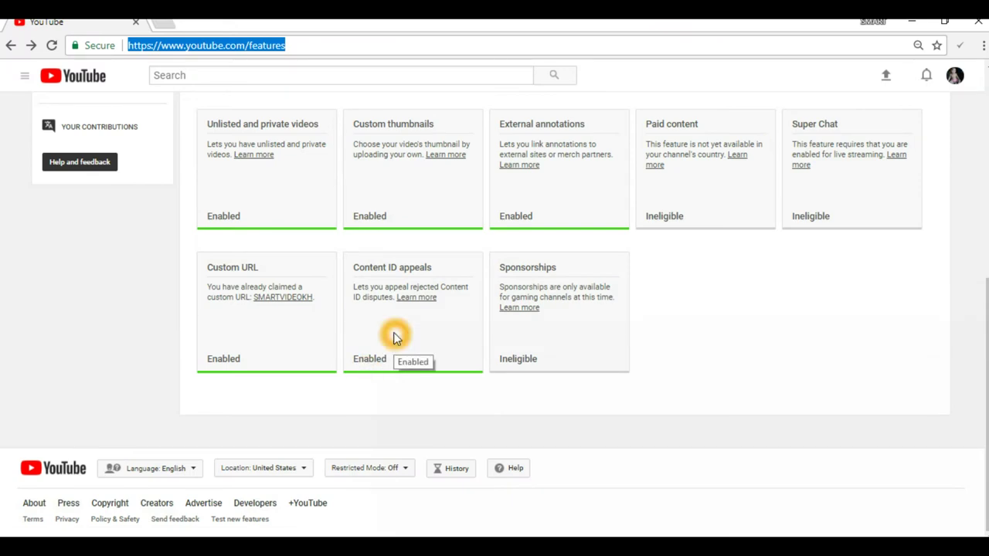
scroll(392, 338, up, 5)
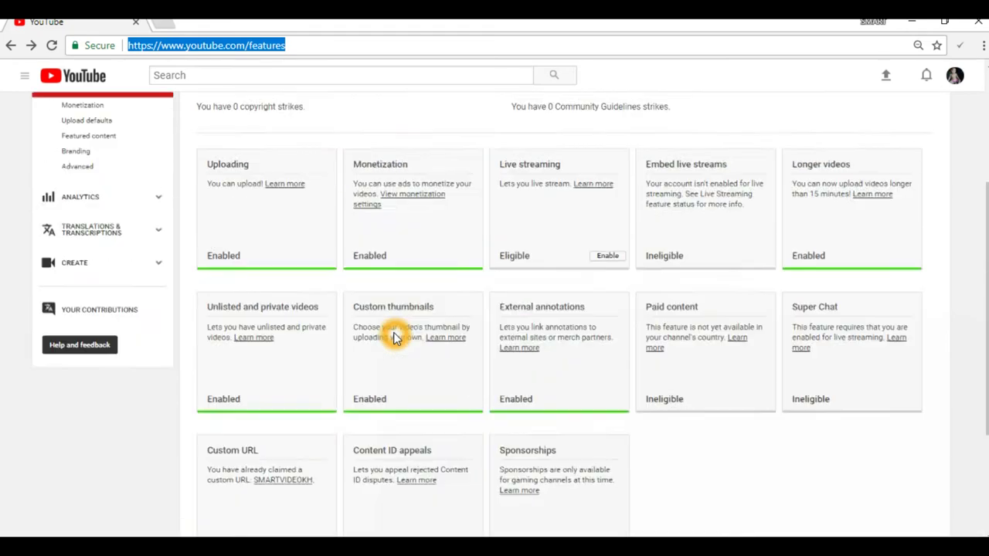
scroll(585, 400, down, 3)
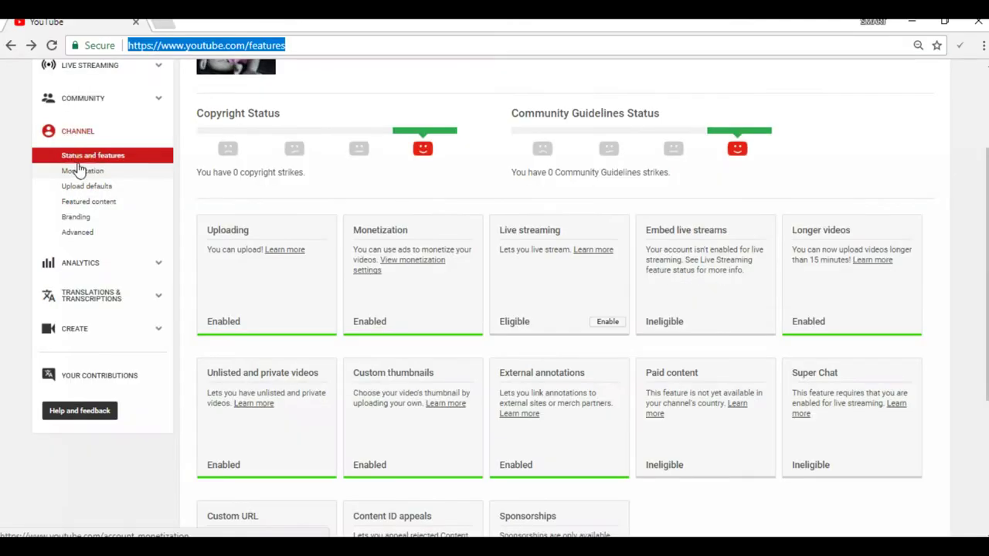
Open the channel's Monetization page and examine the account status and the YouTube partner information.
click(87, 168)
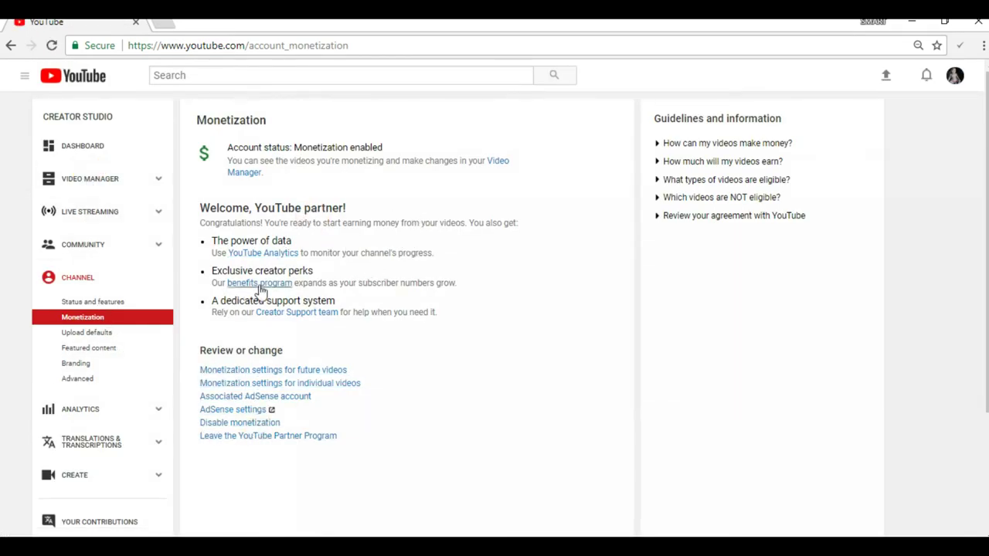
scroll(326, 316, down, 1)
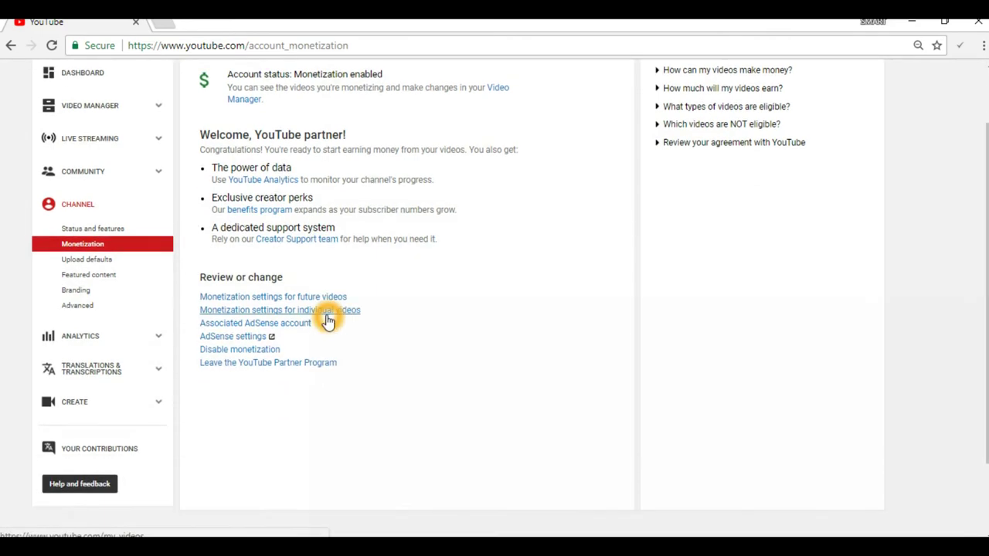
click(395, 292)
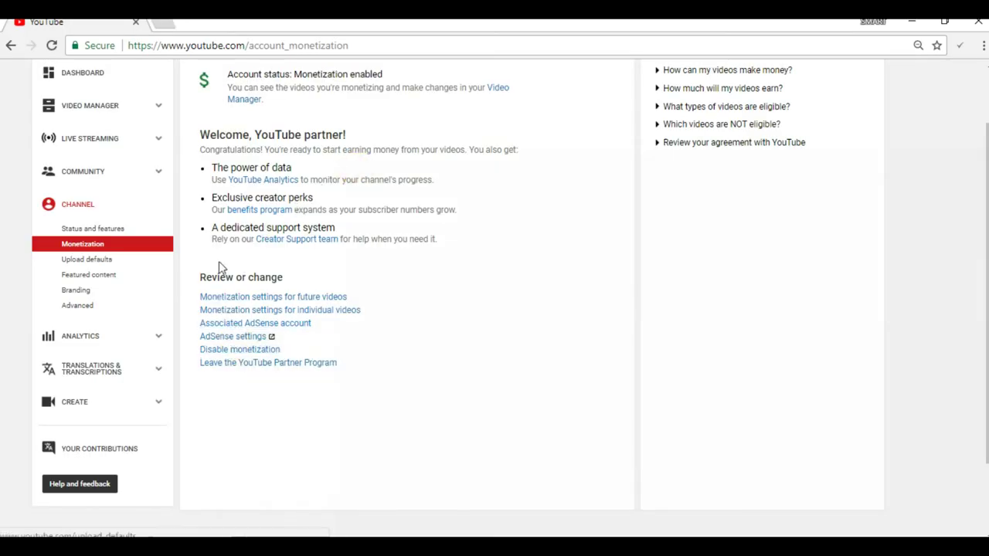
scroll(309, 250, up, 2)
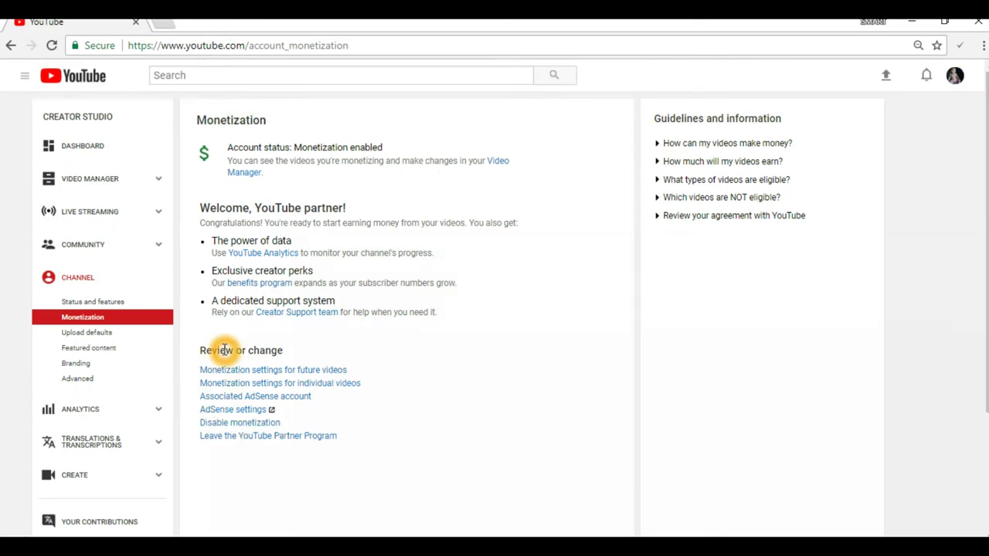
scroll(225, 348, down, 1)
scroll(224, 354, down, 1)
scroll(223, 348, up, 2)
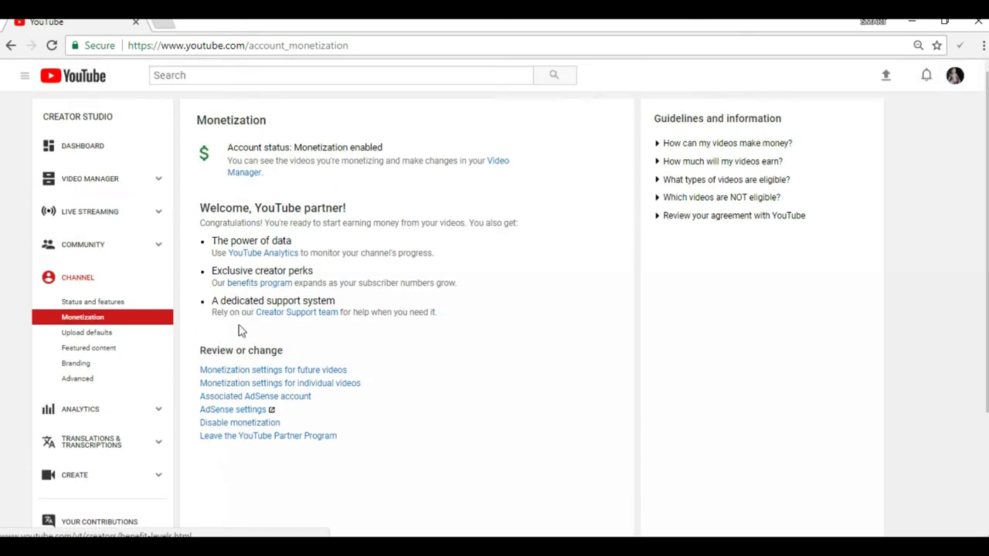
Examine the monetization review options, including the AdSense settings, the associated AdSense account and leaving the Partner Program.
click(232, 411)
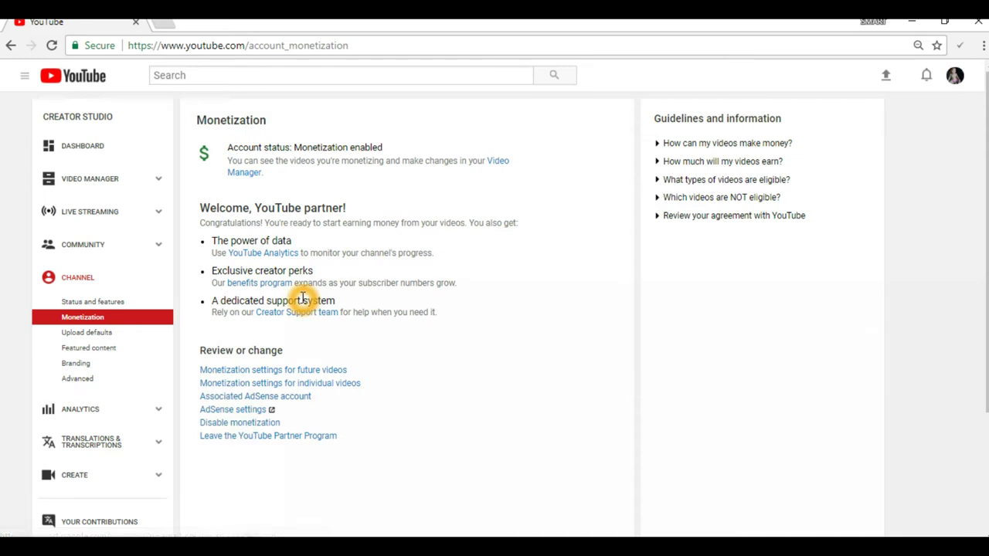
scroll(313, 311, down, 2)
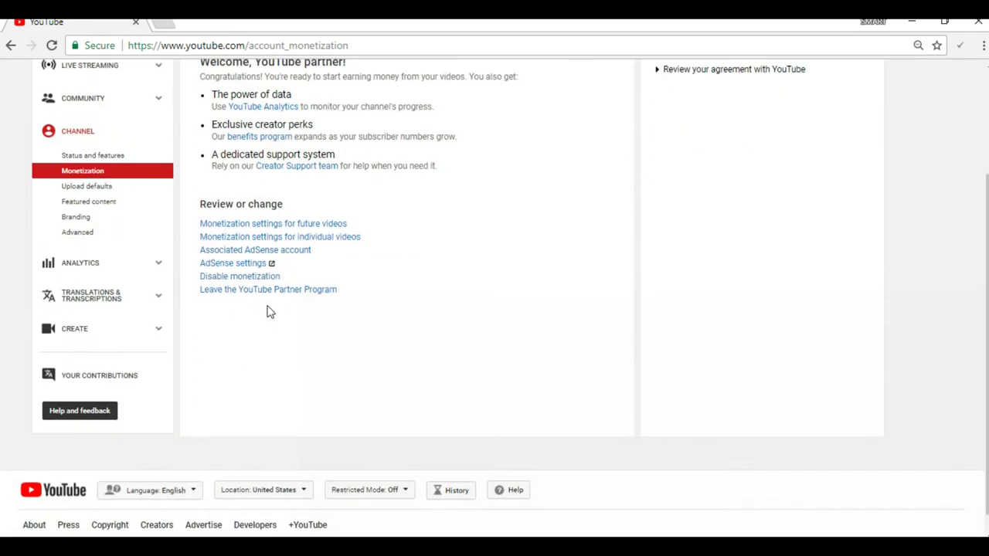
click(251, 295)
click(83, 171)
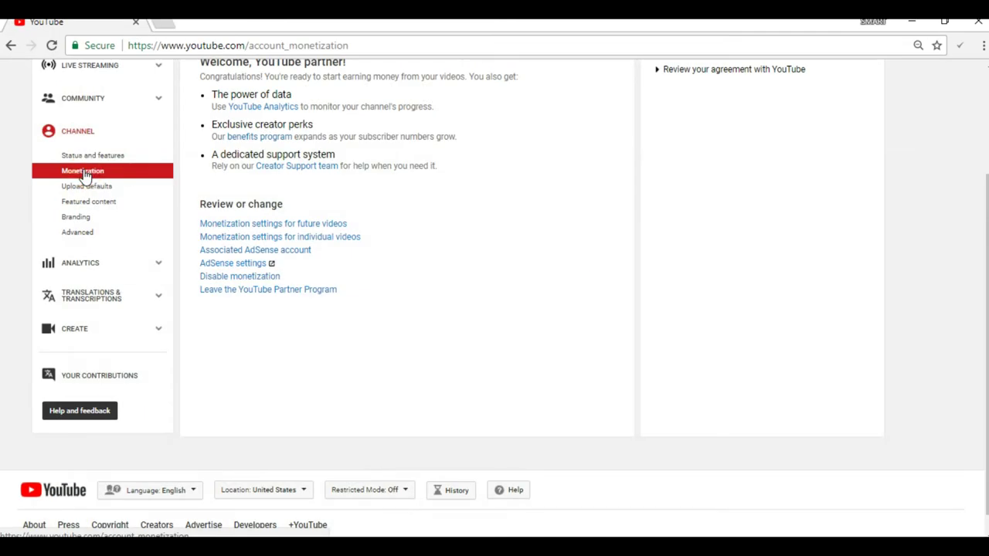
click(83, 174)
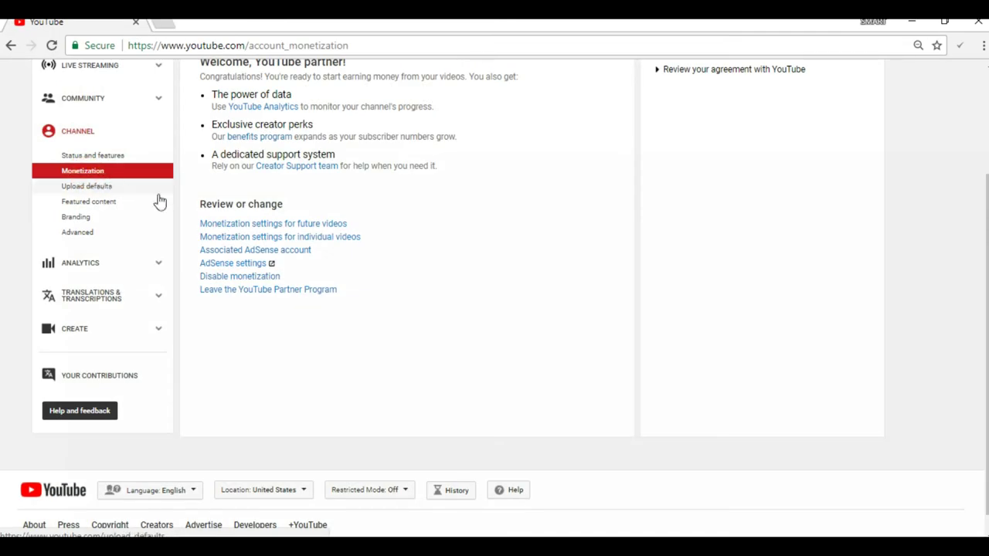
click(294, 255)
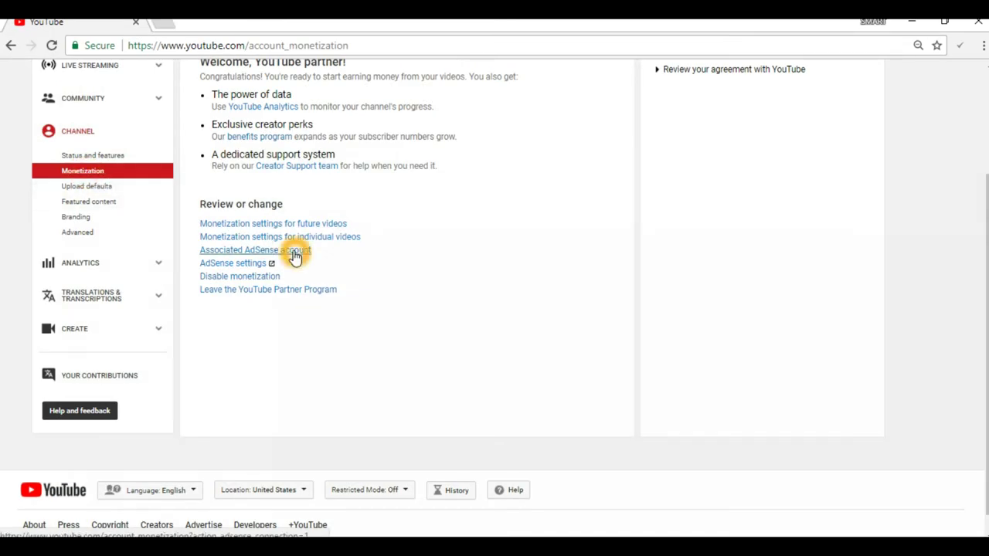
scroll(295, 255, up, 2)
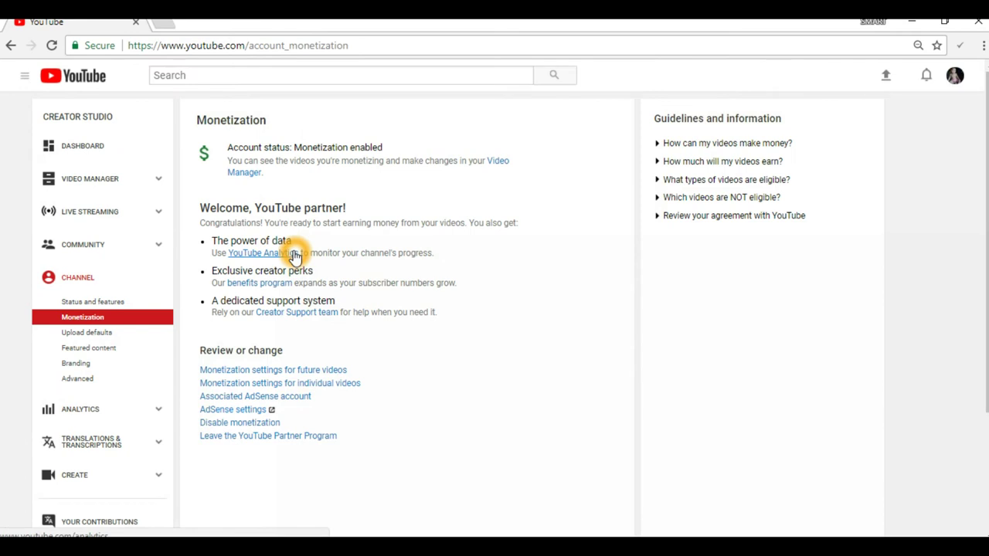
scroll(294, 255, down, 2)
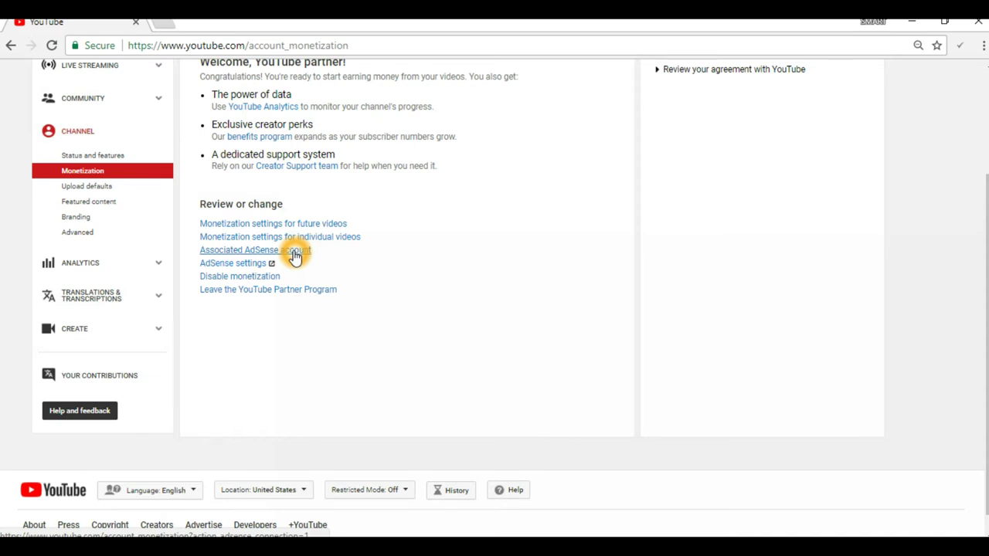
Open the channel's upload defaults and view the available Privacy choices for new videos.
click(97, 193)
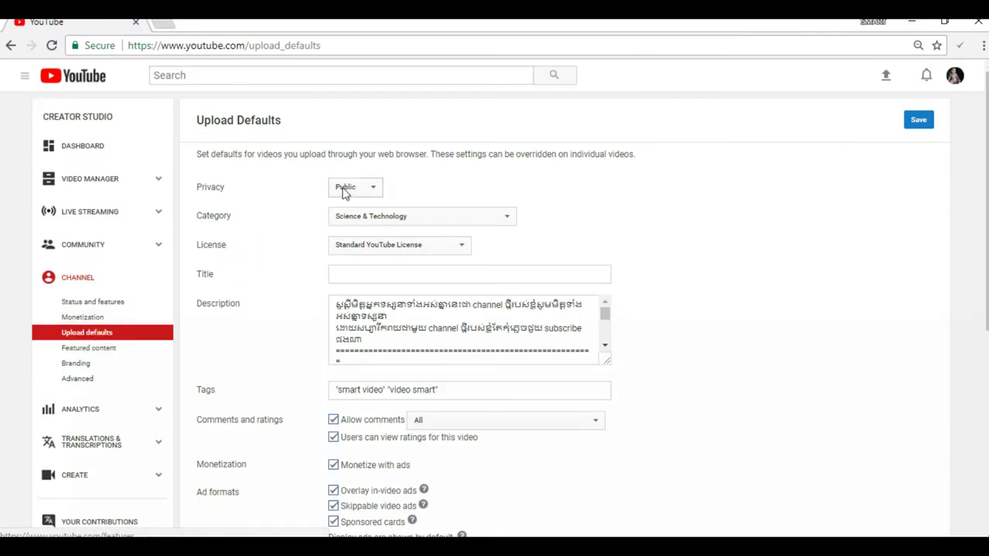
click(368, 188)
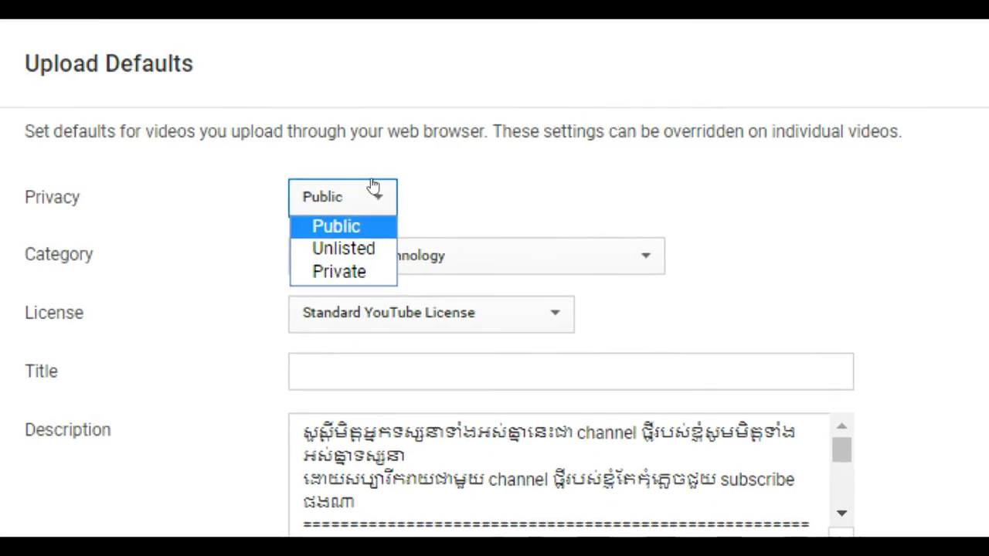
click(368, 200)
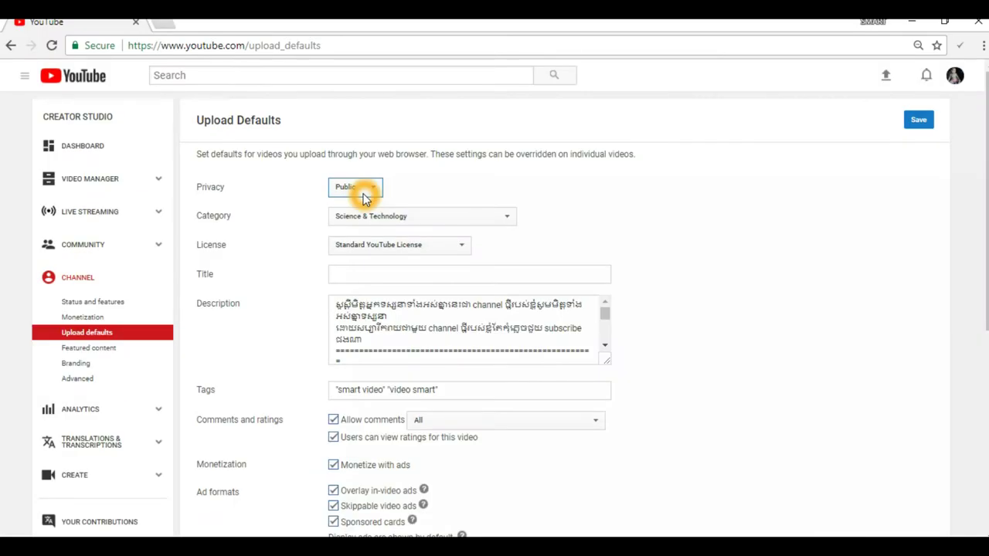
click(207, 221)
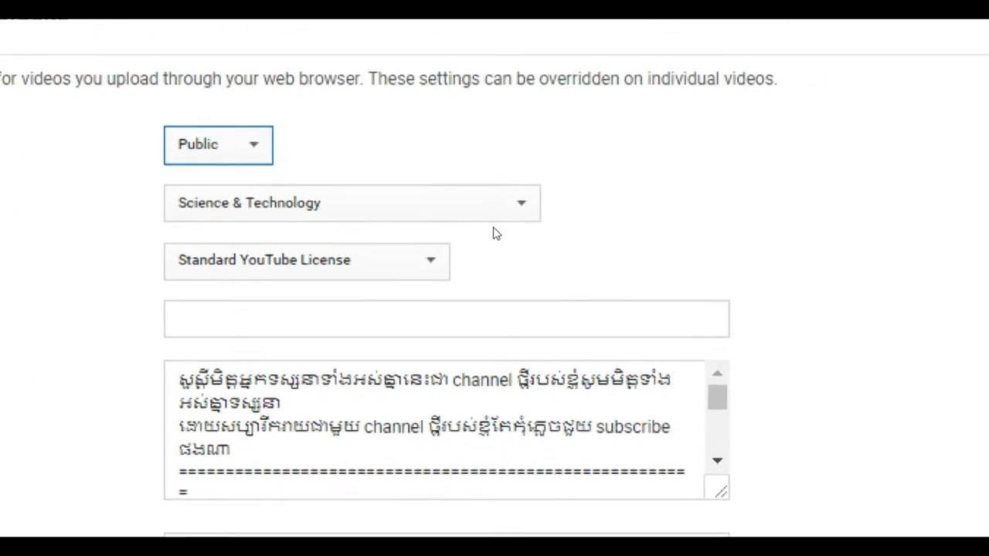
View the available Category and License choices in the upload defaults.
click(803, 217)
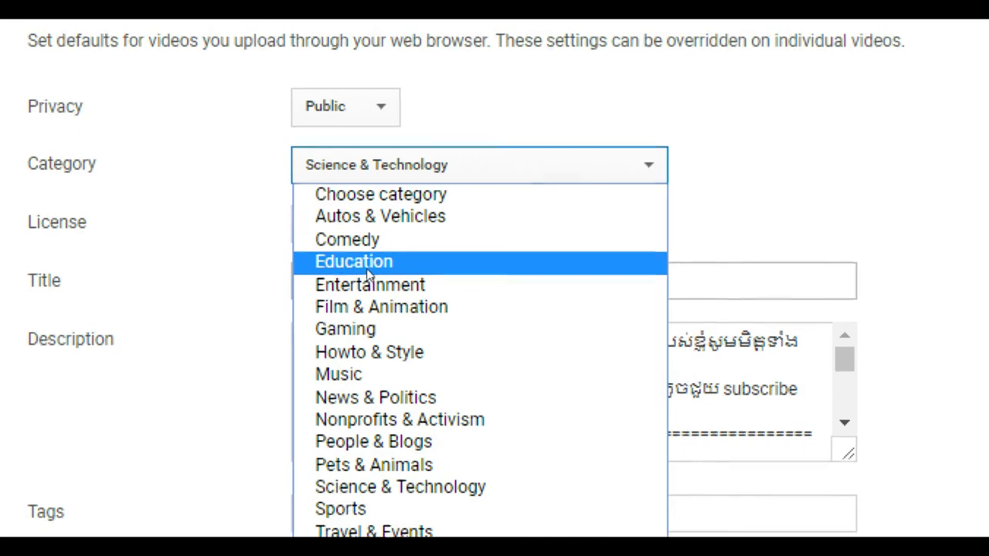
click(793, 356)
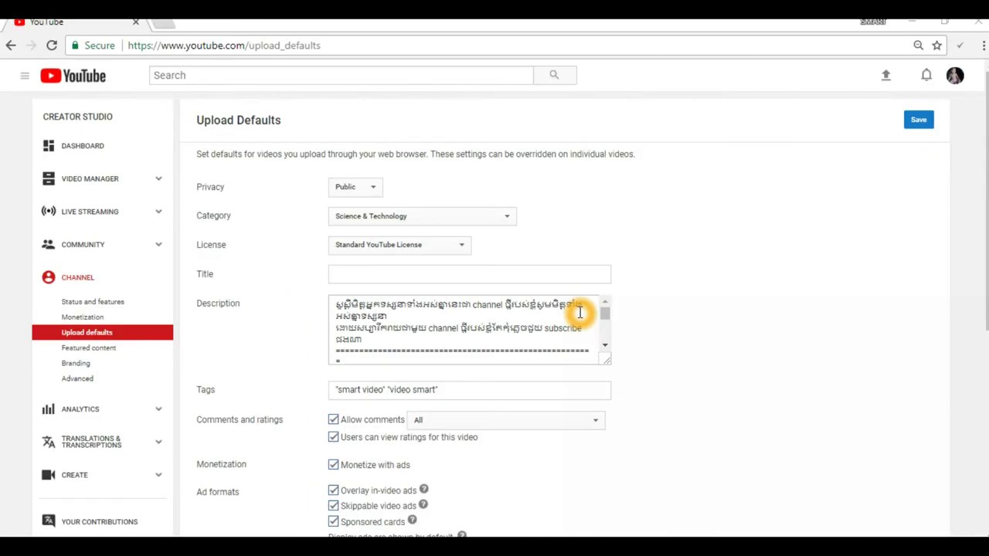
click(437, 247)
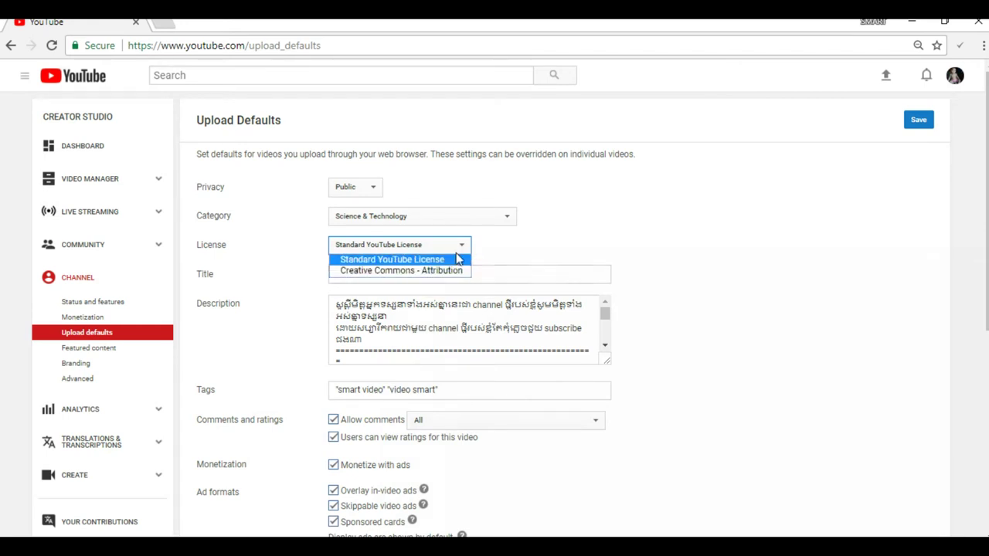
click(562, 246)
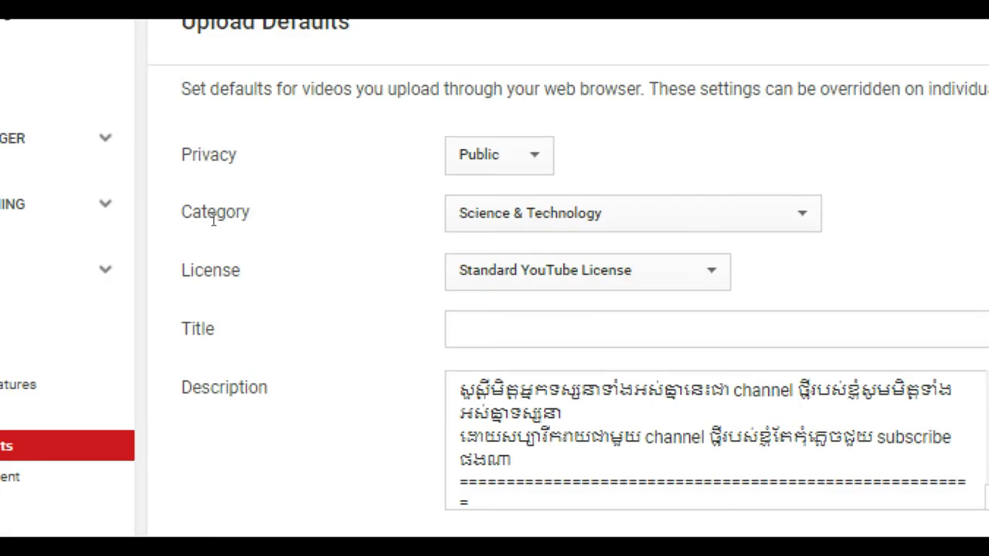
Look through the Category choices once more, close the list and go to the default Title setting.
click(452, 220)
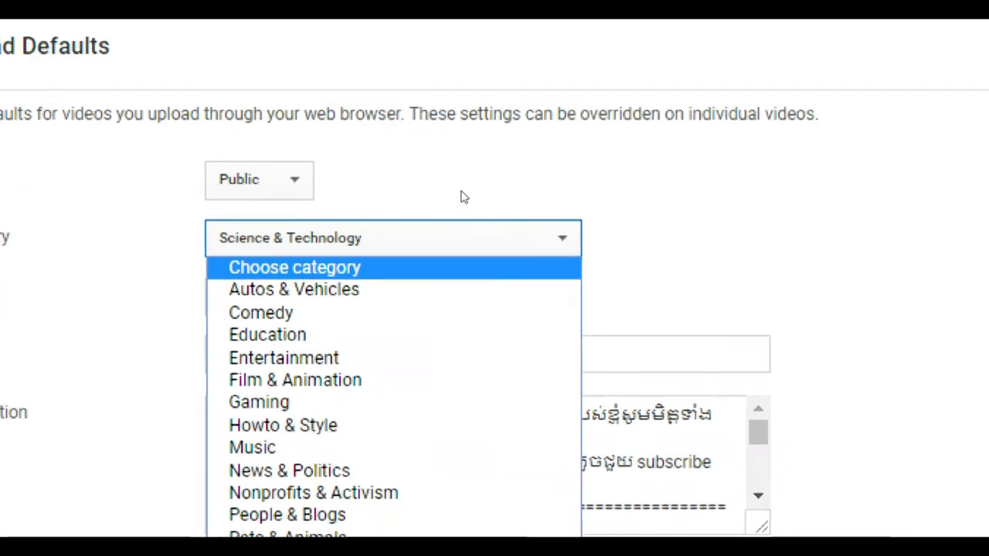
click(563, 61)
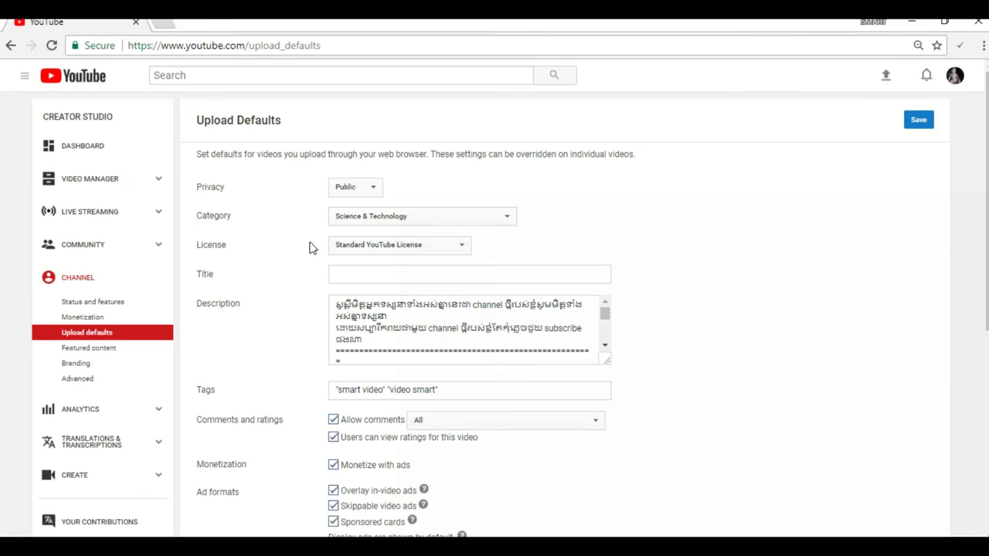
click(200, 275)
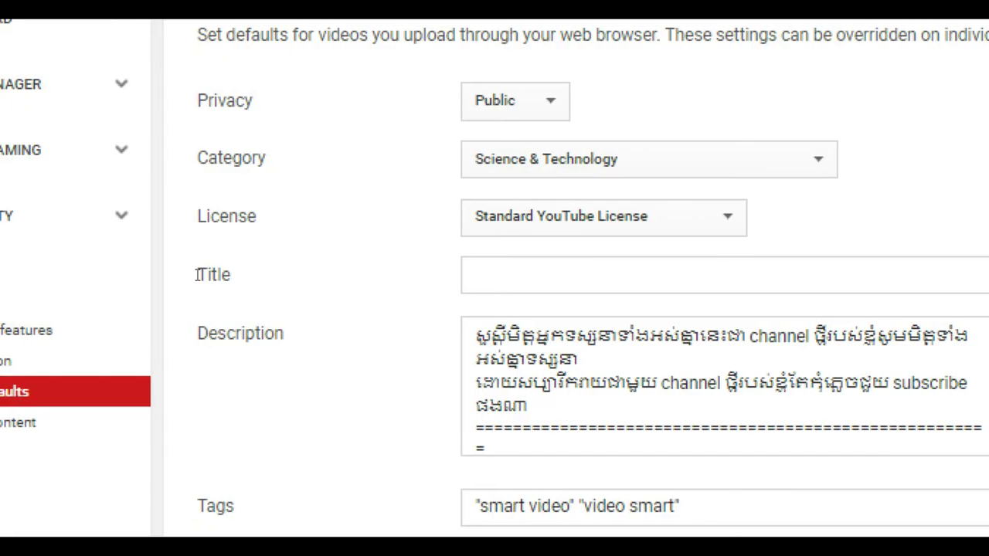
Examine the default Title setting and view its suggested entries, leaving the field empty.
drag(200, 275, 268, 280)
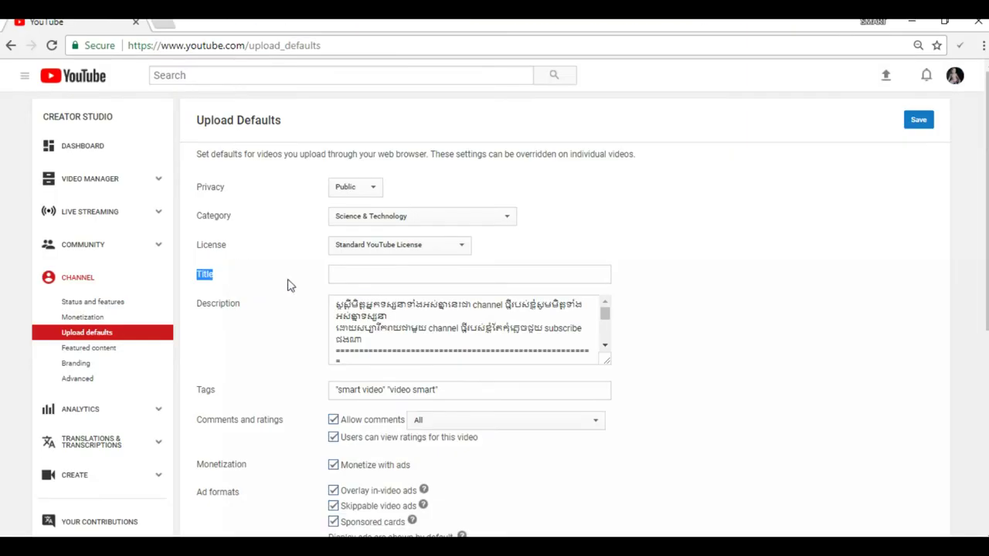
click(342, 278)
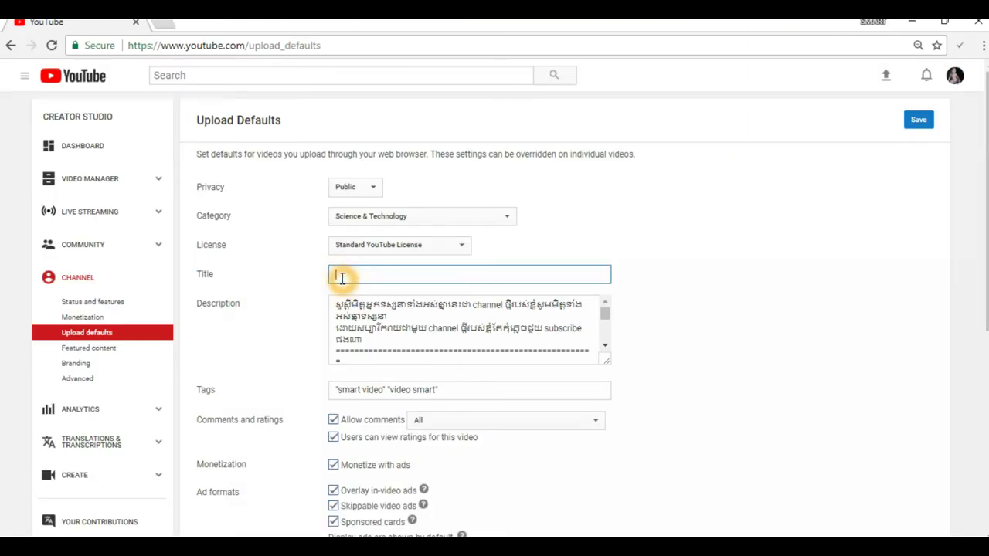
click(392, 279)
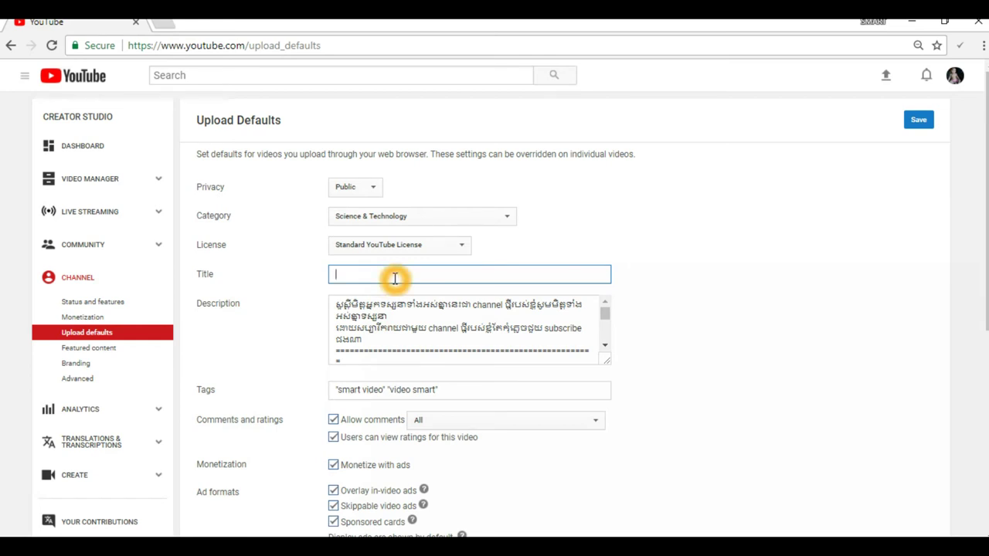
click(356, 276)
click(343, 277)
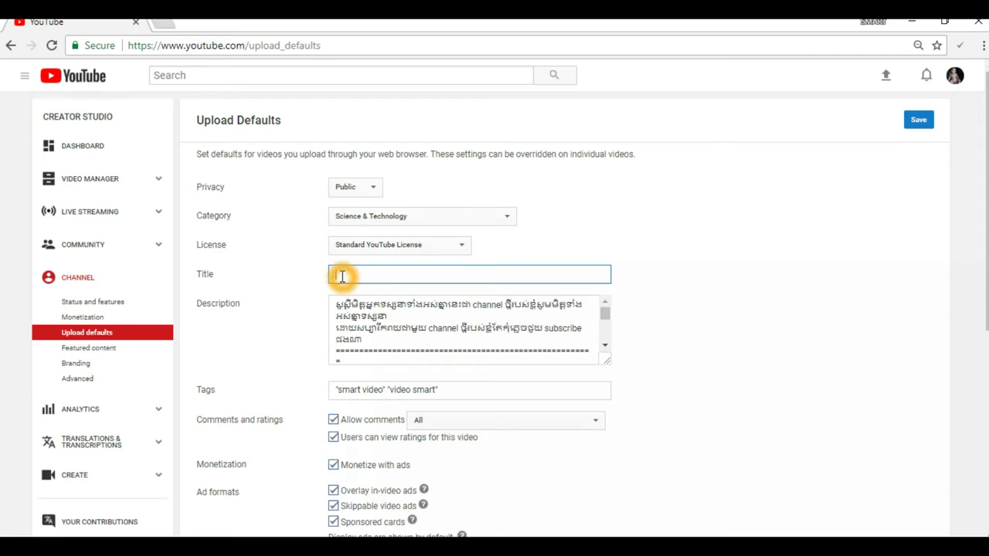
click(503, 277)
click(426, 277)
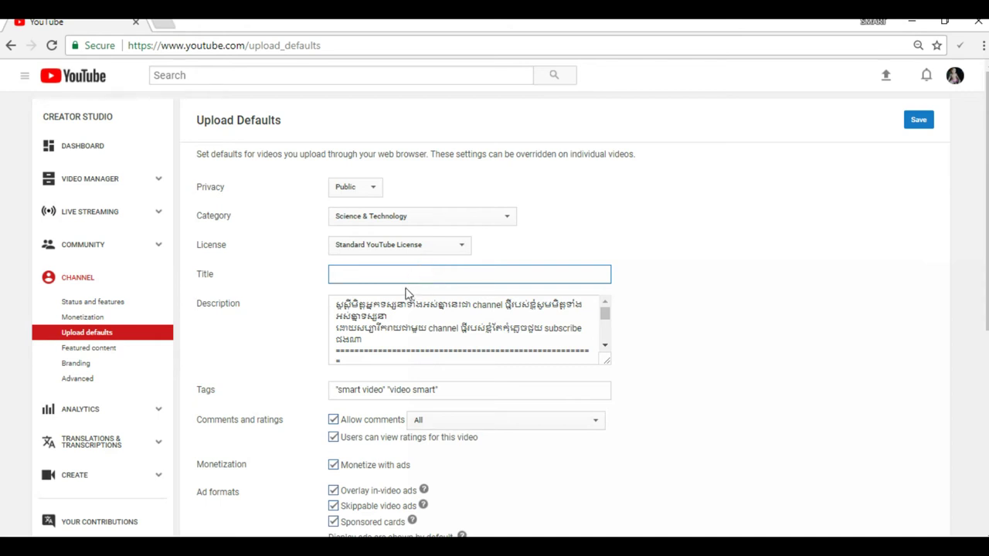
click(370, 274)
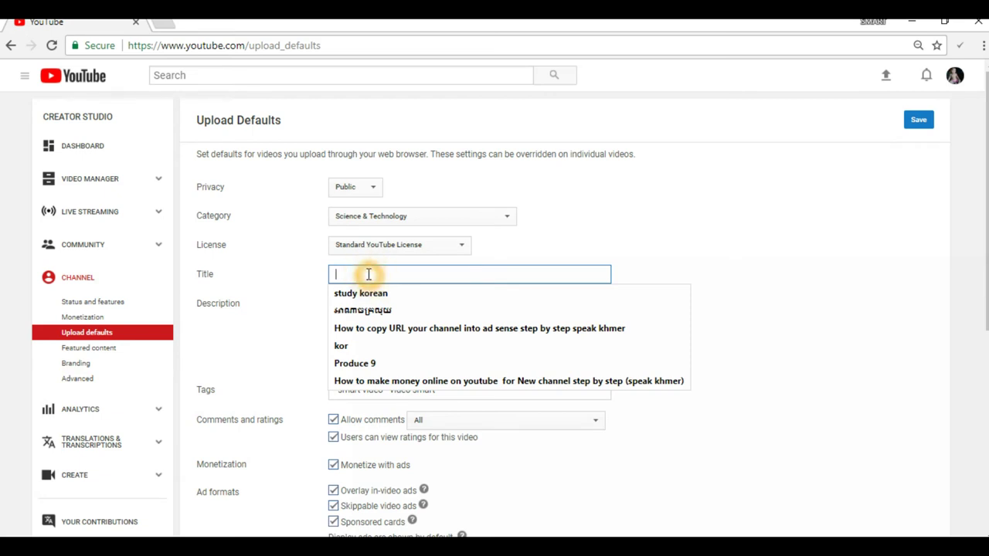
click(691, 269)
click(449, 280)
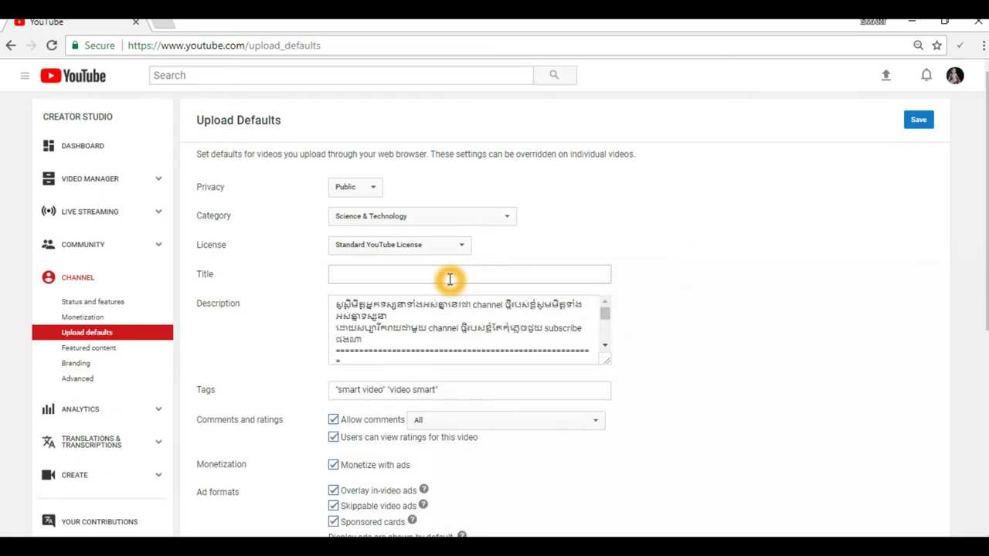
click(425, 276)
click(386, 269)
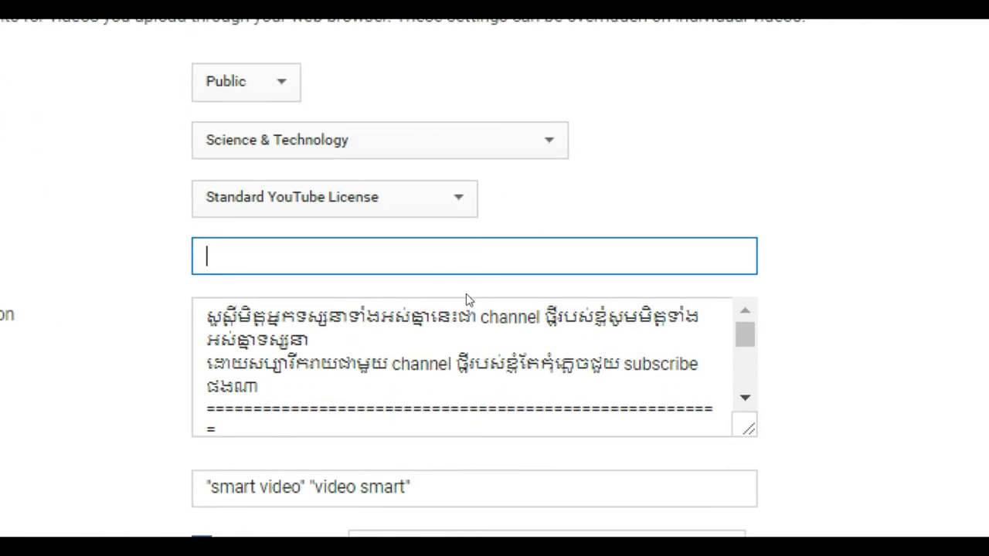
Read through the default Description text down to its closing copyright line and back to the beginning.
drag(741, 333, 746, 372)
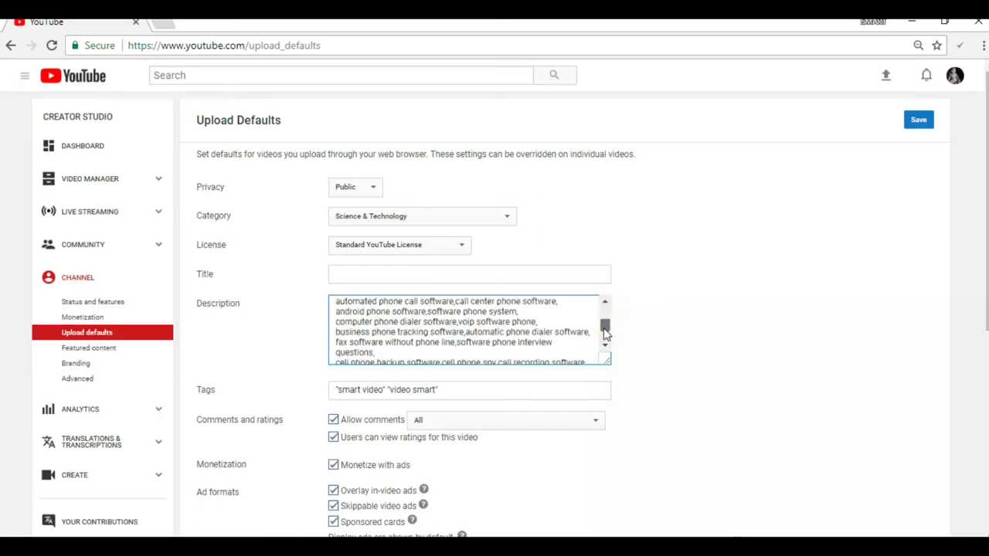
drag(605, 332, 603, 347)
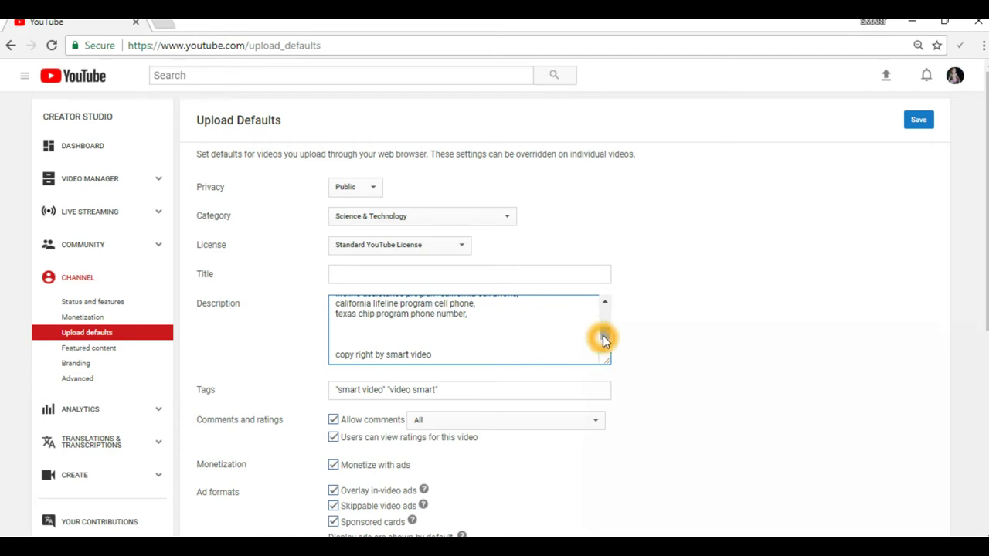
mouse_move(605, 336)
mouse_down()
mouse_move(606, 309)
mouse_move(605, 342)
mouse_up()
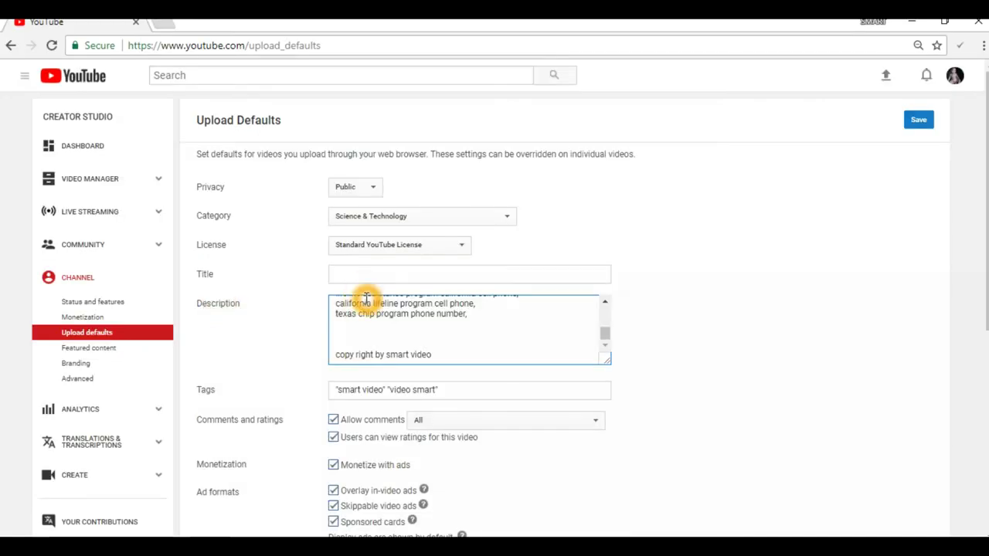
scroll(413, 329, up, 10)
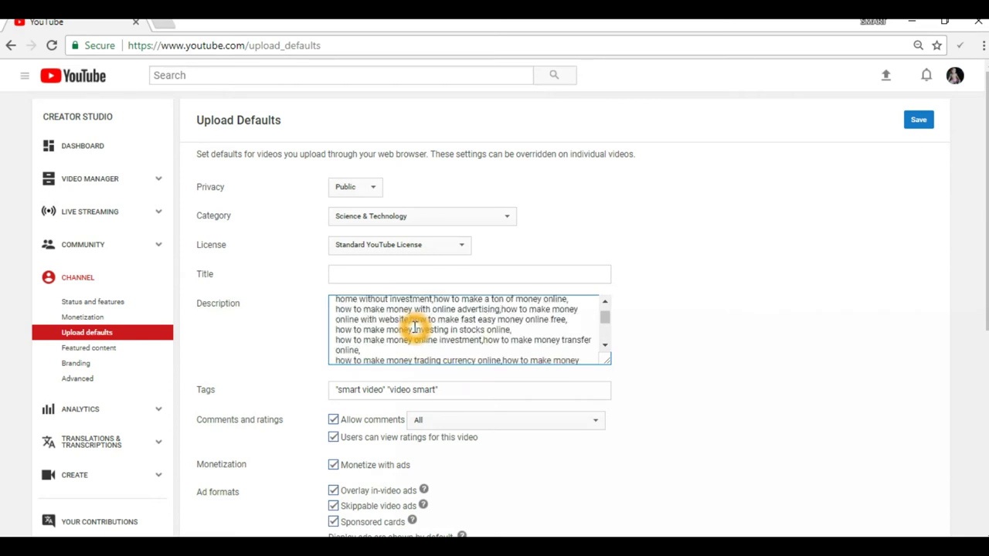
scroll(410, 326, up, 5)
scroll(405, 325, down, 5)
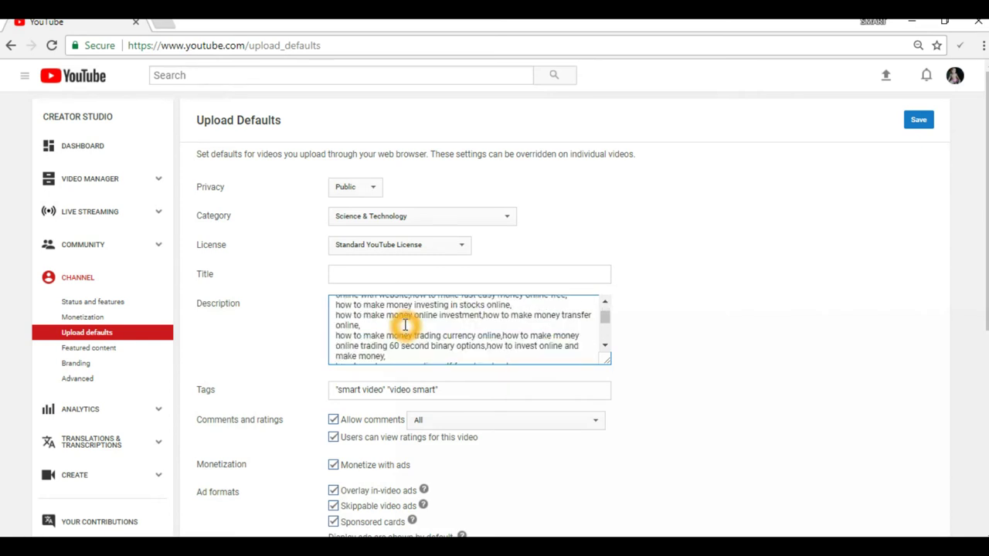
scroll(404, 325, down, 10)
scroll(405, 325, down, 5)
scroll(405, 325, up, 8)
scroll(405, 325, up, 8)
click(369, 275)
Examine the default Tags entry in the upload defaults by highlighting its text, then clear the selection.
scroll(369, 275, down, 2)
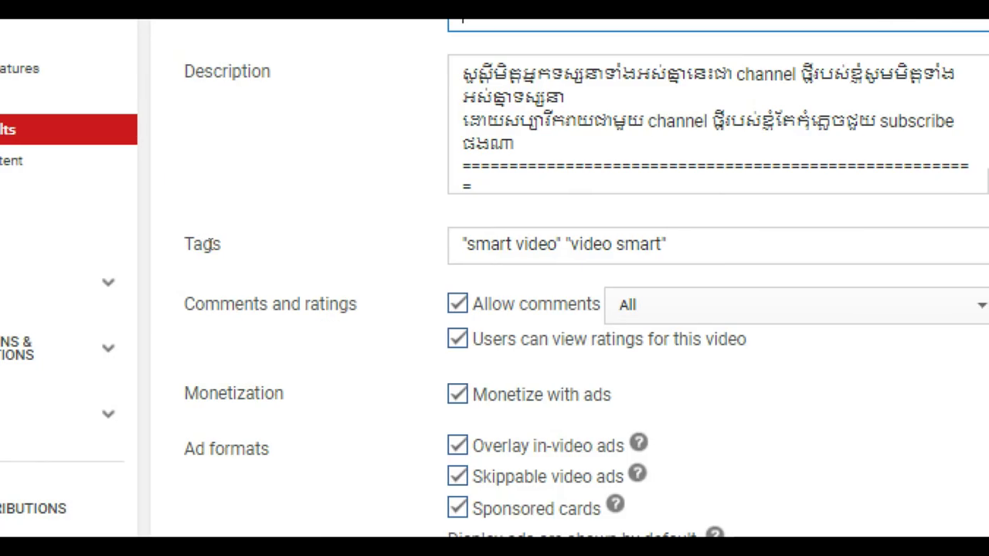
click(471, 245)
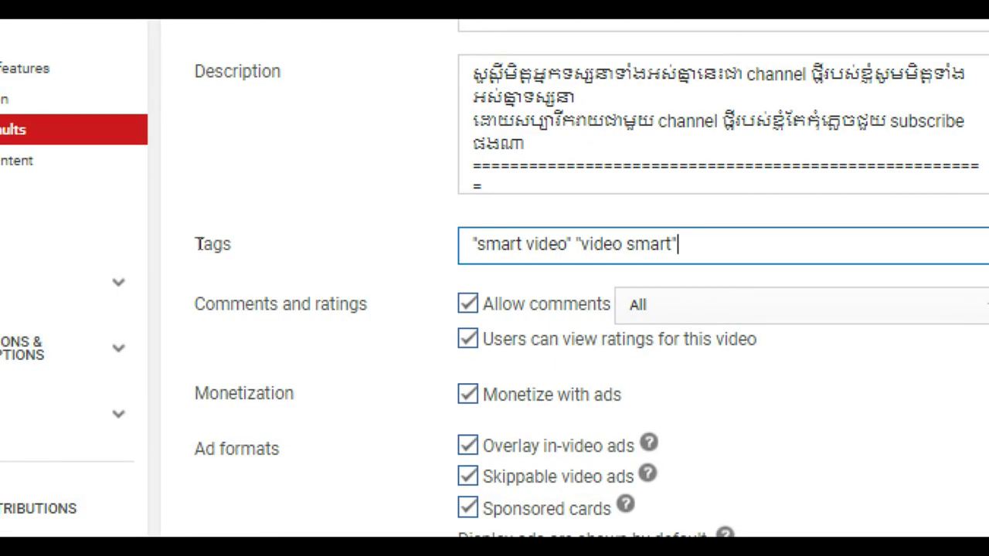
click(727, 241)
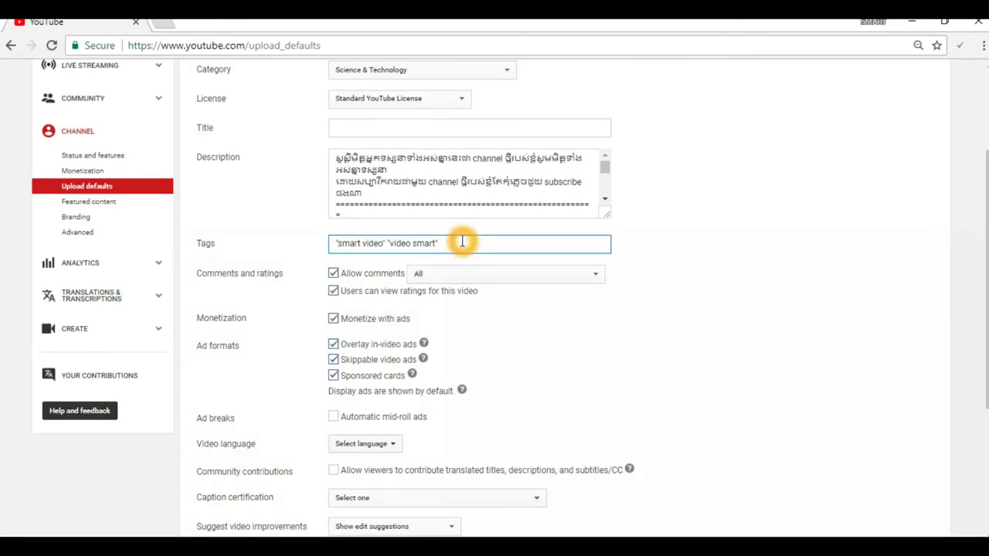
click(389, 243)
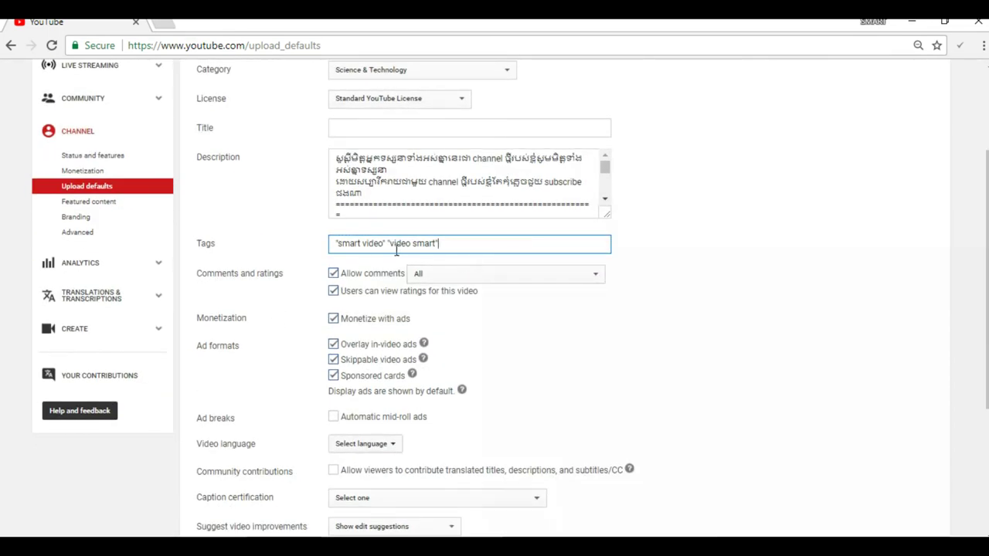
click(338, 244)
drag(337, 243, 479, 244)
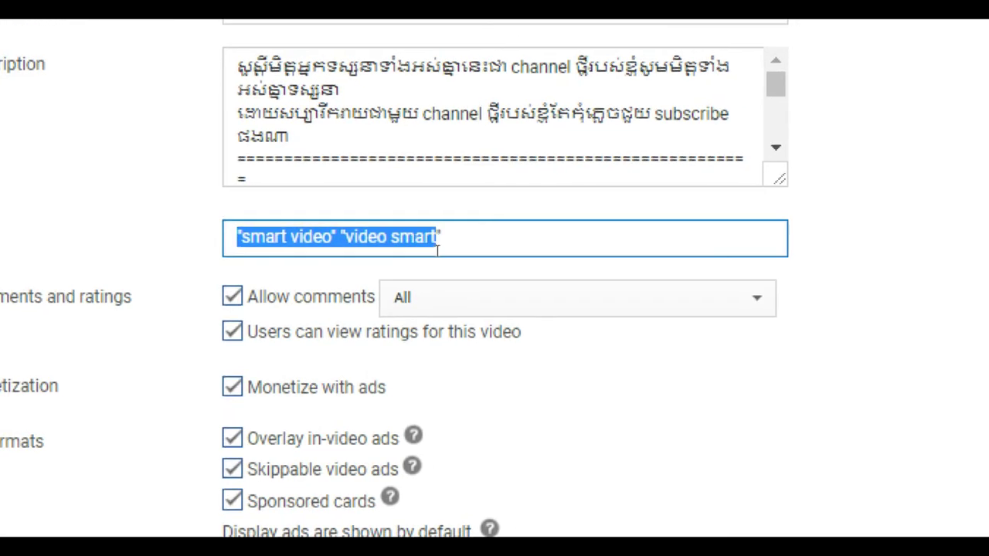
click(529, 245)
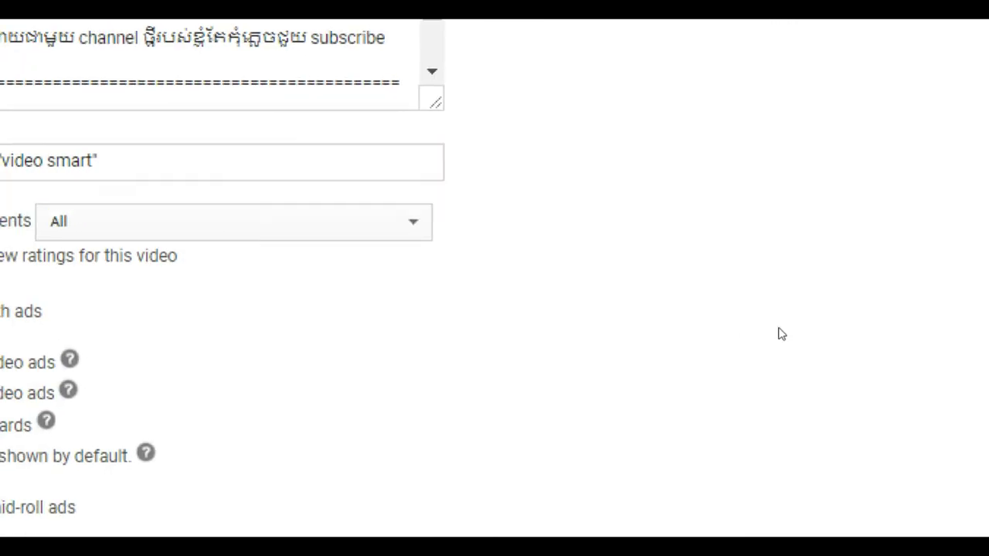
click(617, 384)
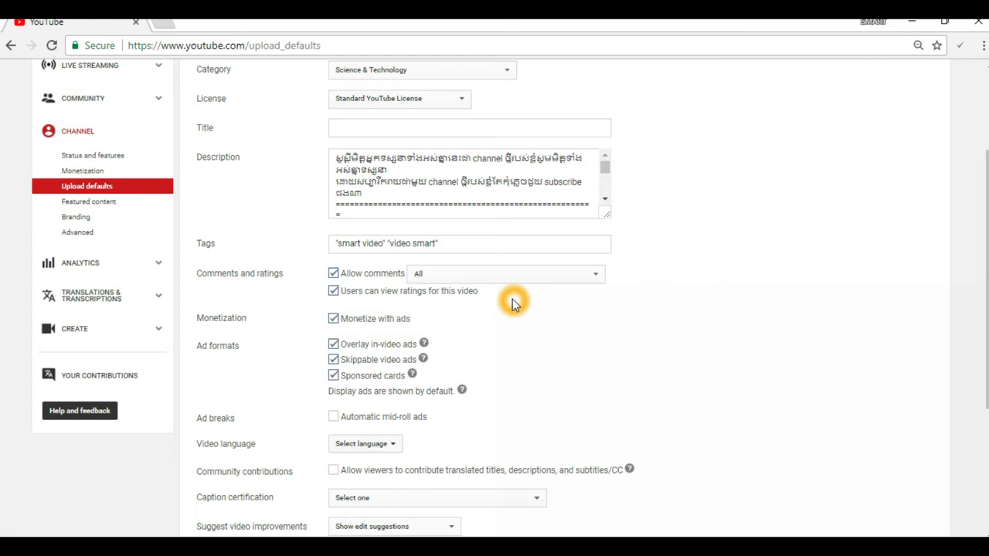
Check the remaining upload defaults down to Video statistics and save the upload defaults.
scroll(512, 302, down, 3)
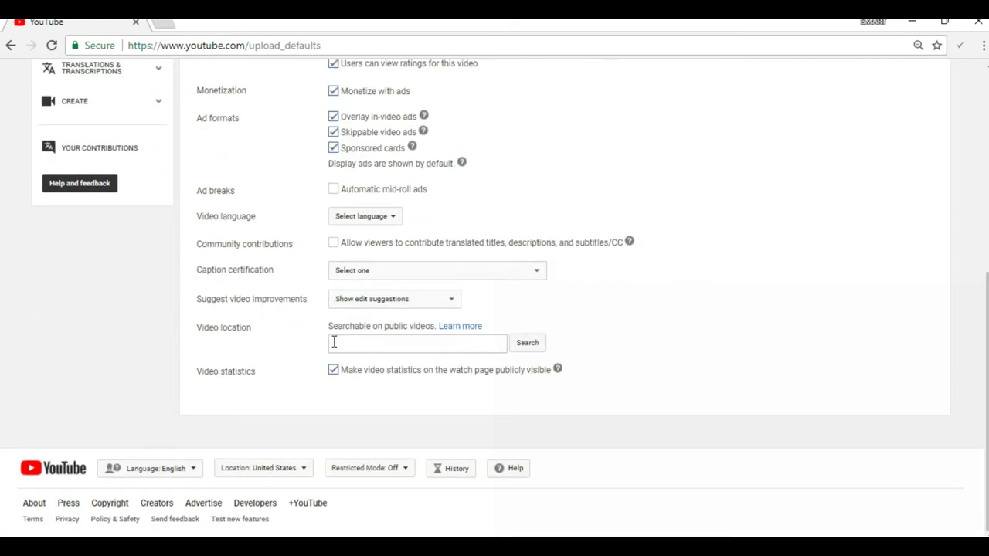
scroll(505, 326, up, 10)
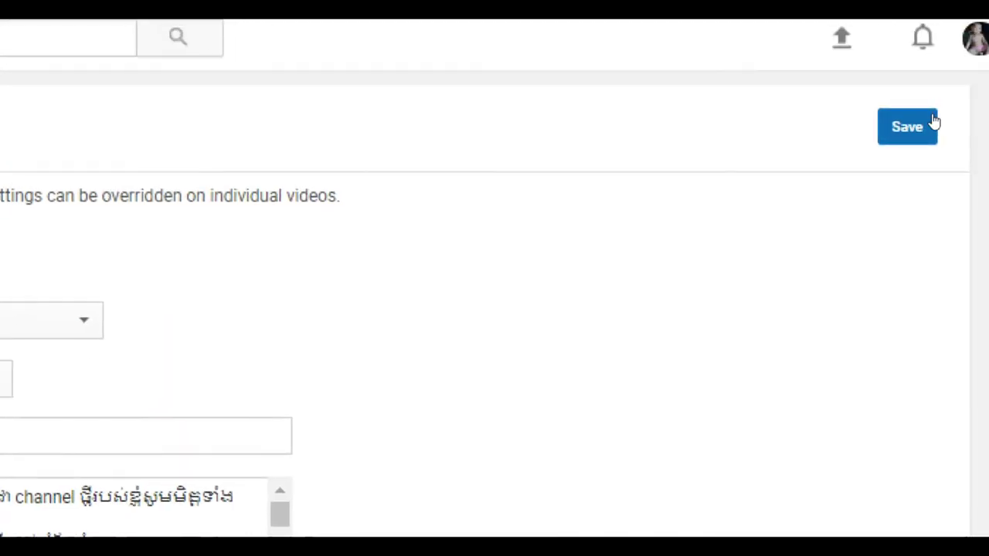
click(919, 122)
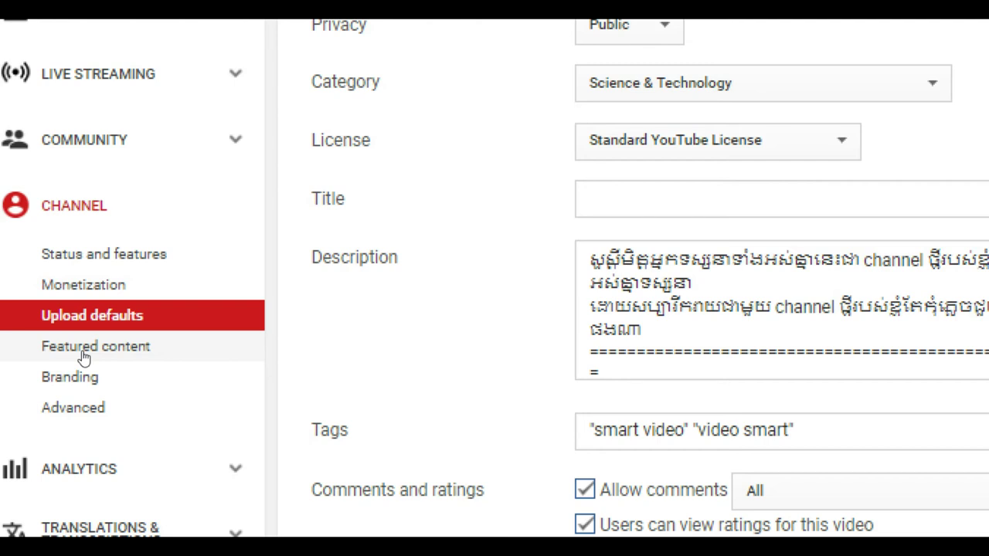
Open the channel's Featured content settings and examine the featured video and channel ad options.
click(85, 349)
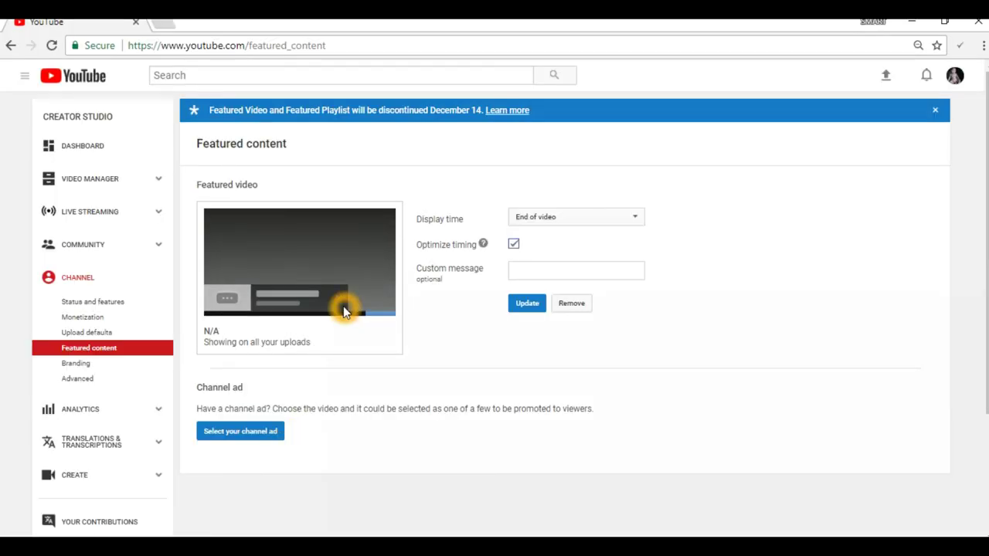
click(311, 271)
click(220, 435)
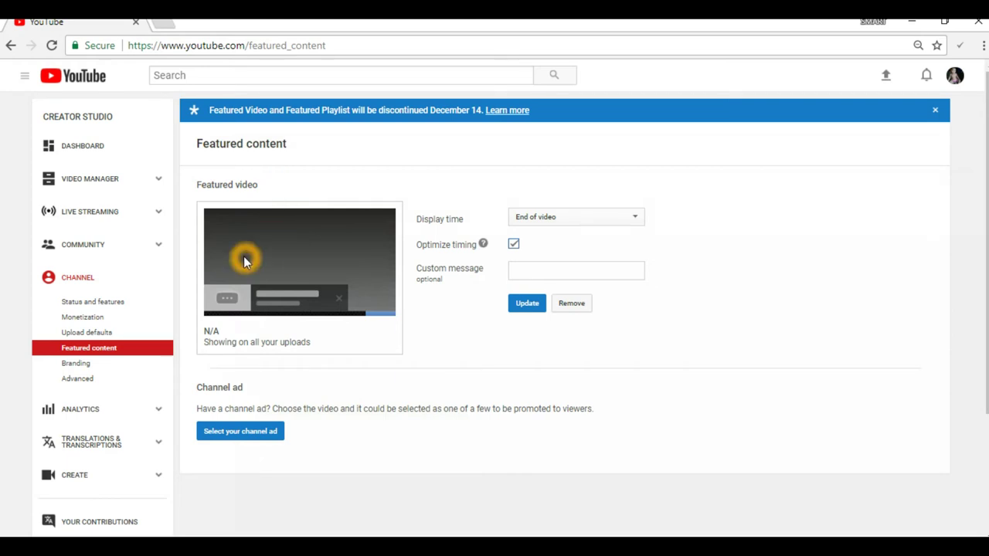
scroll(216, 270, down, 1)
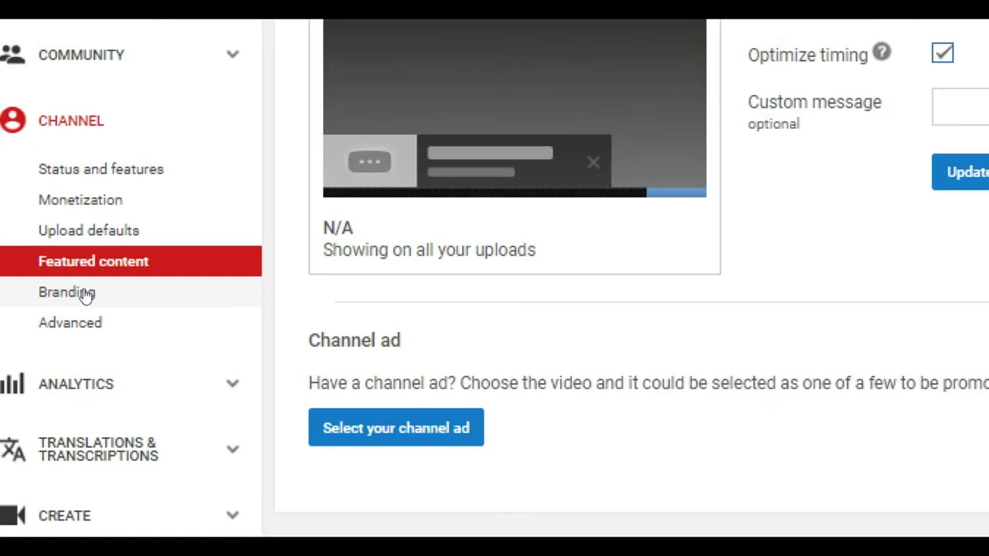
Open the channel's Branding settings and view the available display times for the watermark, keeping Entire video.
click(82, 298)
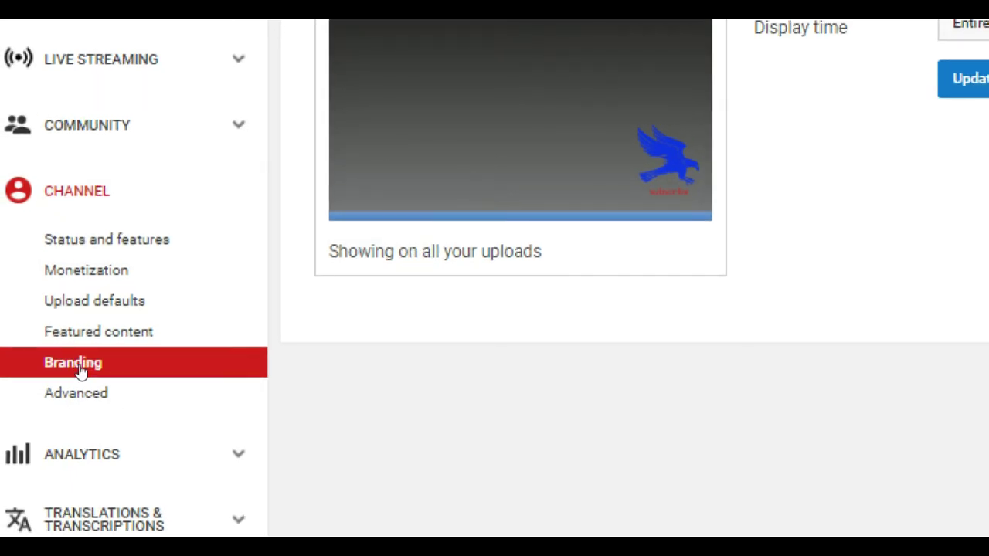
click(80, 370)
click(659, 177)
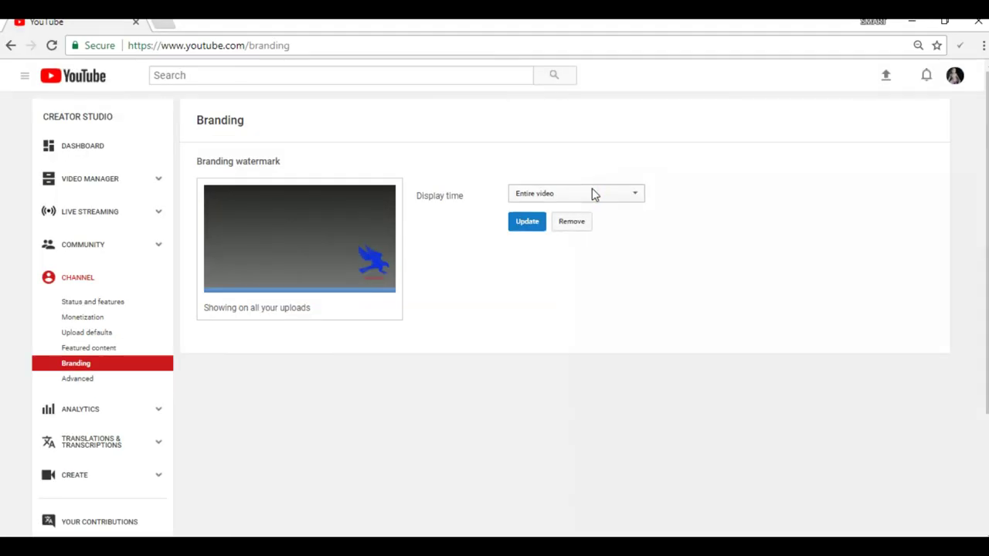
click(785, 124)
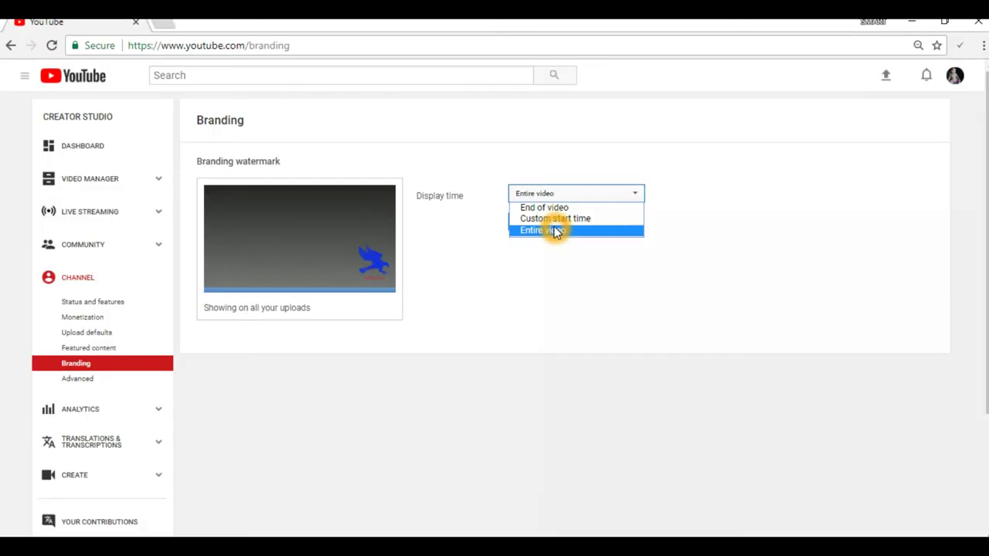
click(543, 290)
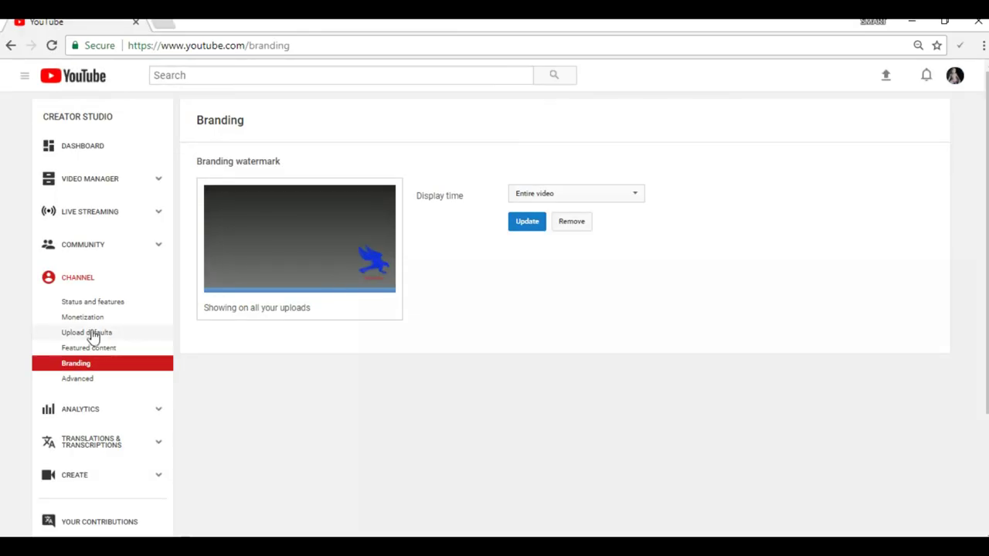
click(83, 331)
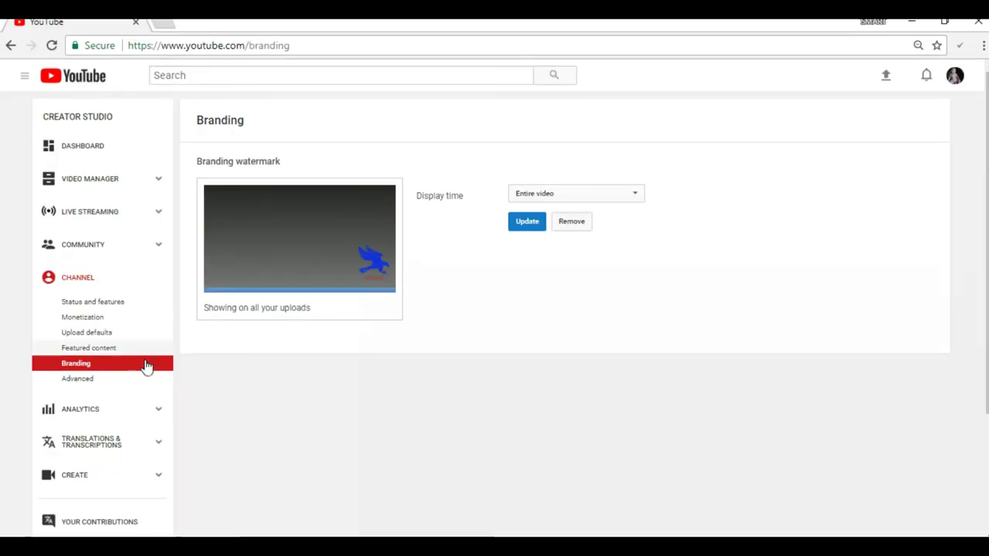
Open the channel's Advanced settings and view the available countries, keeping United States.
click(87, 380)
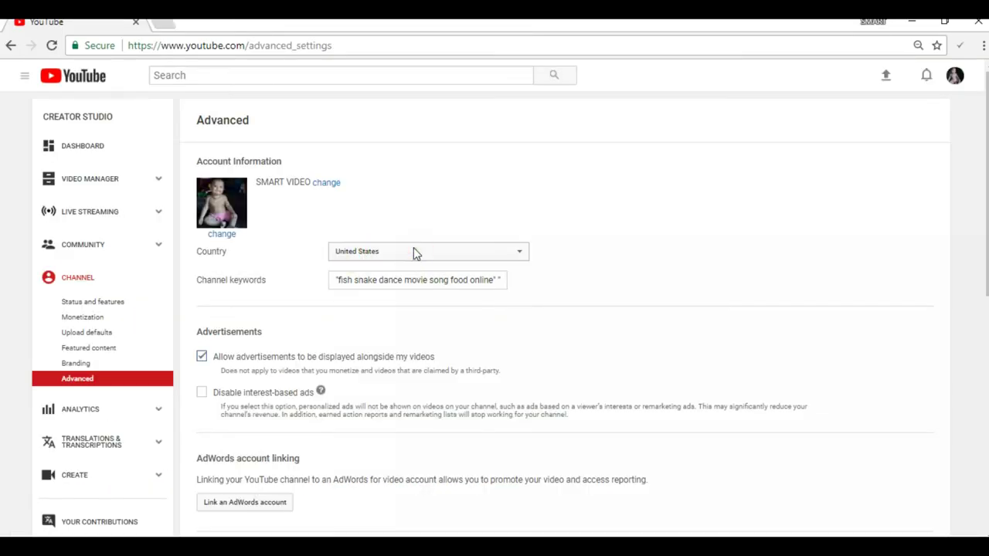
click(414, 252)
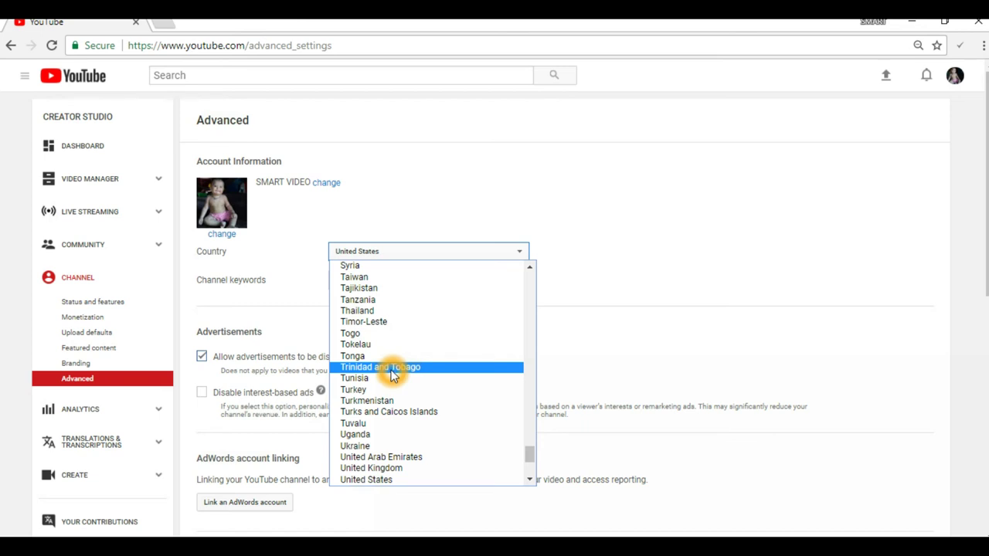
click(656, 259)
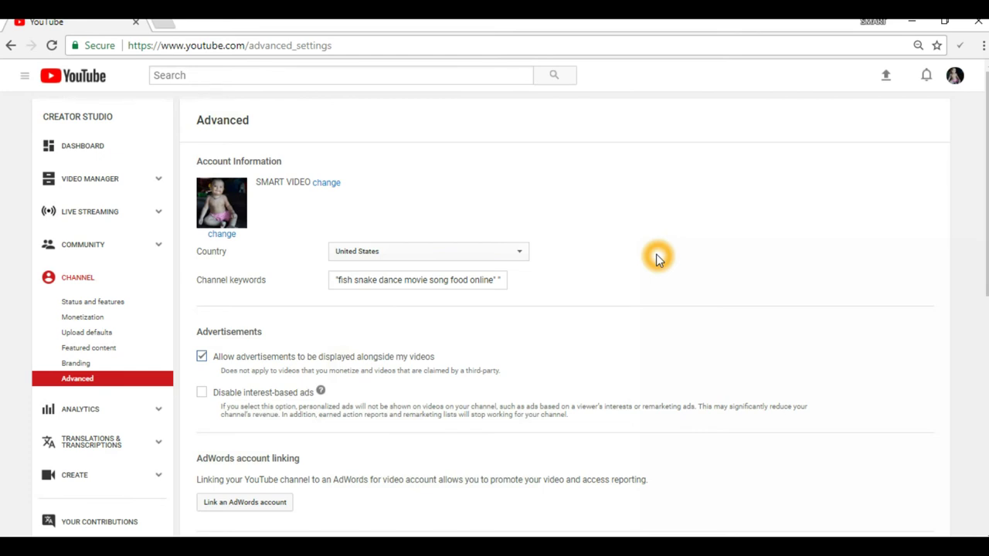
click(357, 253)
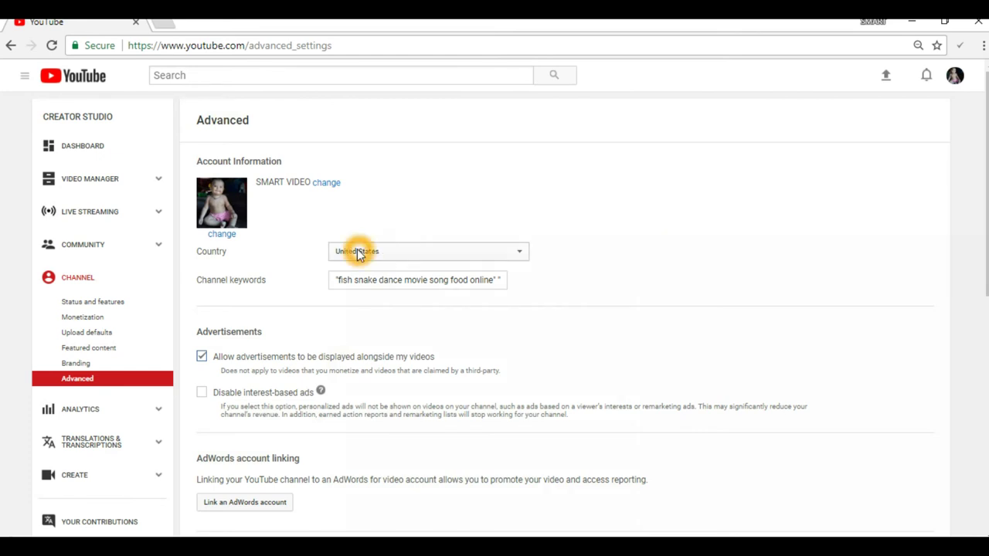
Examine the existing Channel keywords entry by highlighting its text, then clear the selection.
click(342, 281)
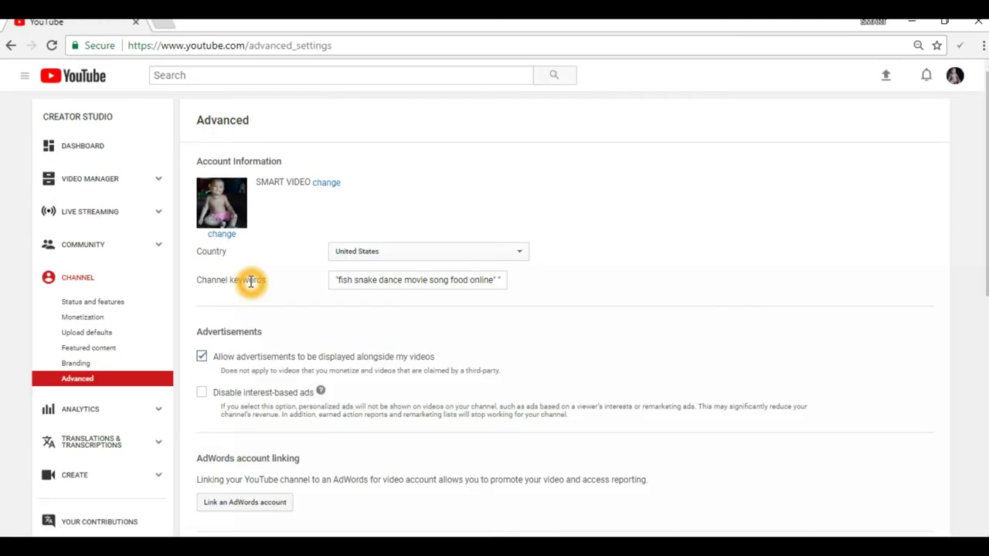
click(417, 281)
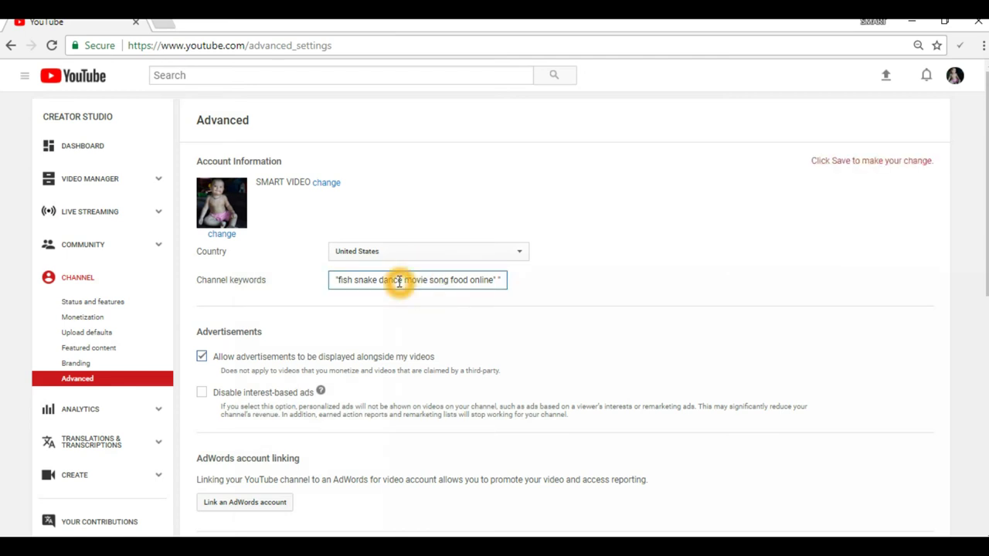
drag(334, 281, 512, 294)
key(Home)
click(295, 284)
click(340, 283)
text(")
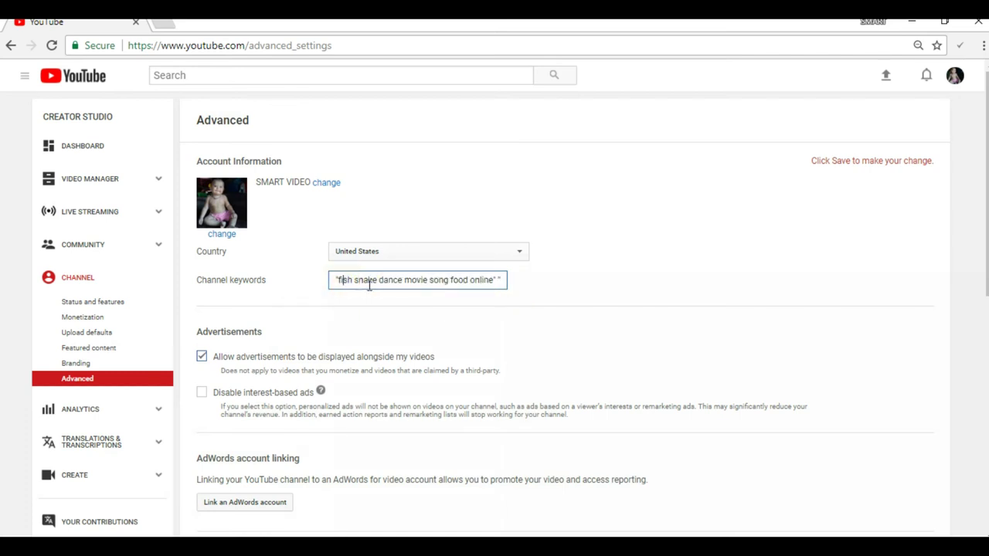
Delete the "fish snake dance movie song food online" phrase and its leftover quotation mark from the channel keywords, keeping "smart video".
click(474, 281)
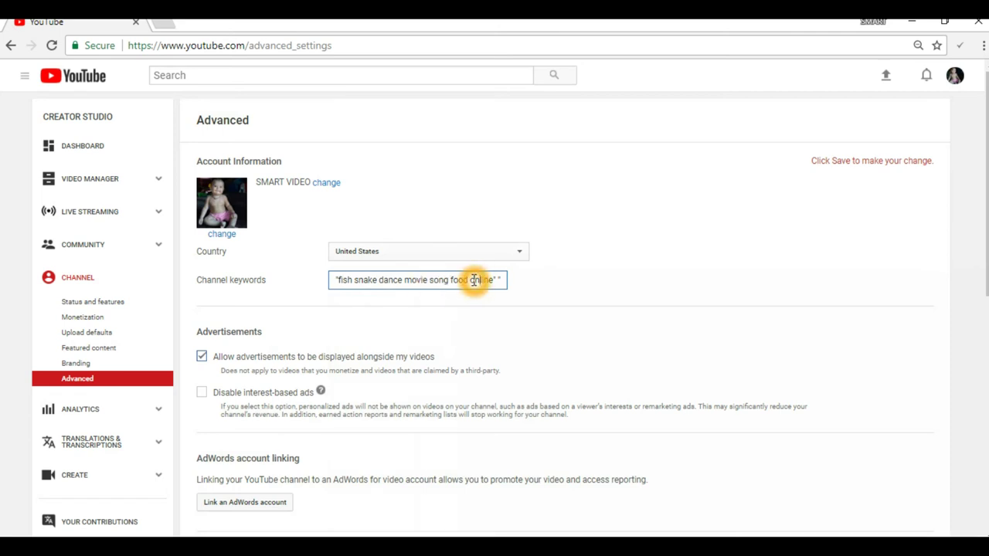
text(smart video)
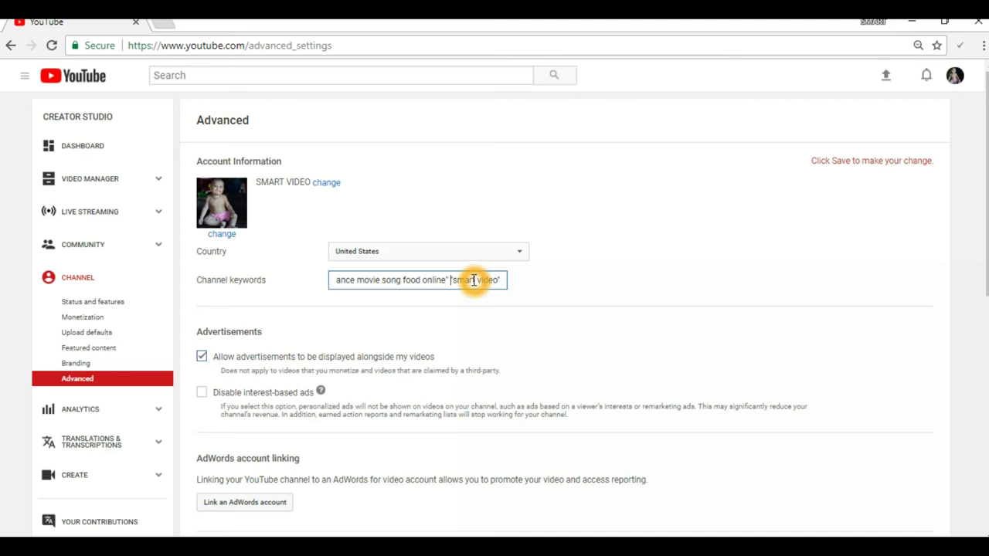
key(BackSpace)
key(BackSpace)
key(BackSpace)
key(BackSpace)
key(BackSpace)
key(BackSpace)
key(BackSpace)
key(BackSpace)
key(BackSpace)
key(BackSpace)
key(BackSpace)
key(BackSpace)
key(BackSpace)
key(BackSpace)
key(BackSpace)
key(BackSpace)
key(BackSpace)
key(BackSpace)
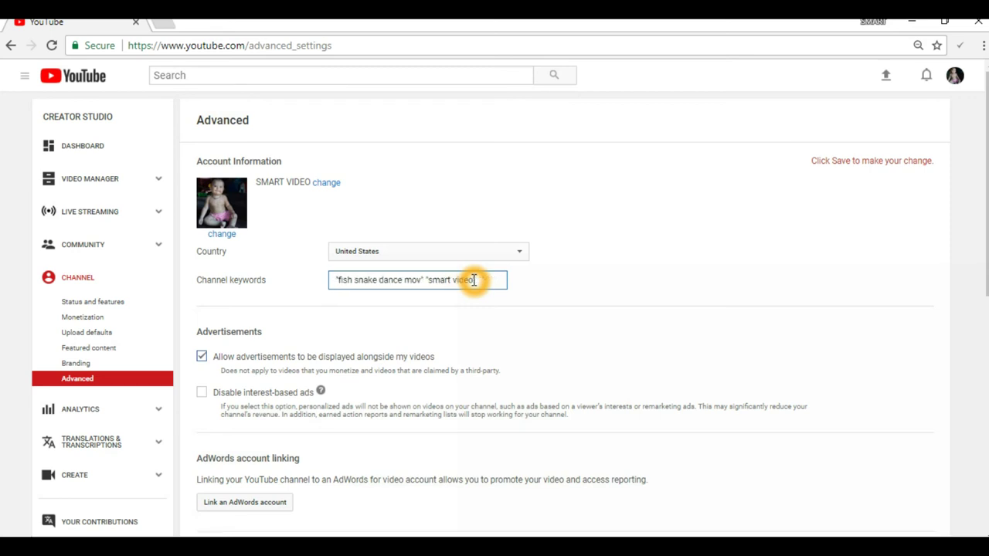
key(BackSpace)
key(BackSpace)
key(BackSpace)
key(BackSpace)
key(BackSpace)
key(BackSpace)
key(BackSpace)
key(BackSpace)
key(BackSpace)
key(BackSpace)
key(BackSpace)
key(BackSpace)
key(BackSpace)
key(BackSpace)
key(BackSpace)
key(BackSpace)
key(BackSpace)
key(BackSpace)
key(BackSpace)
key(BackSpace)
key(BackSpace)
key(BackSpace)
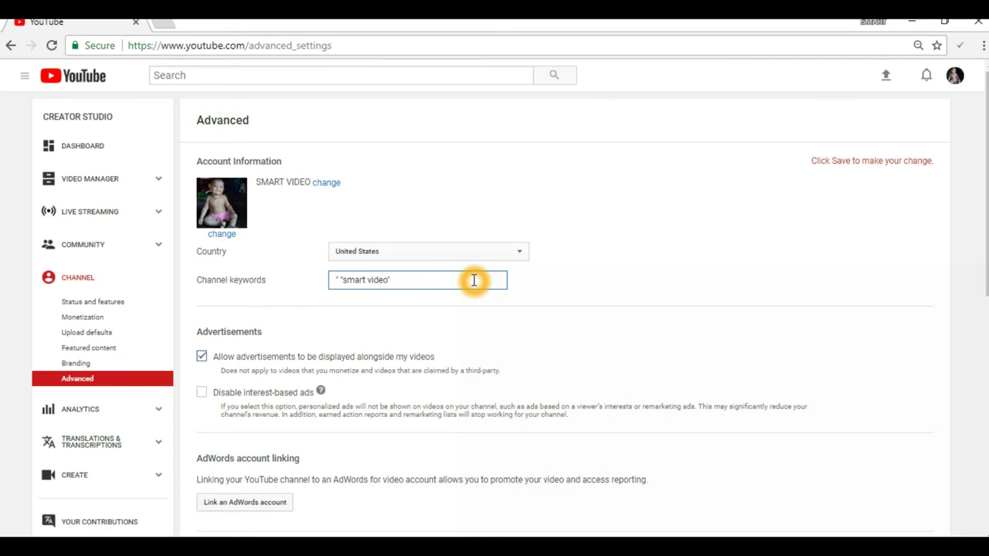
click(332, 281)
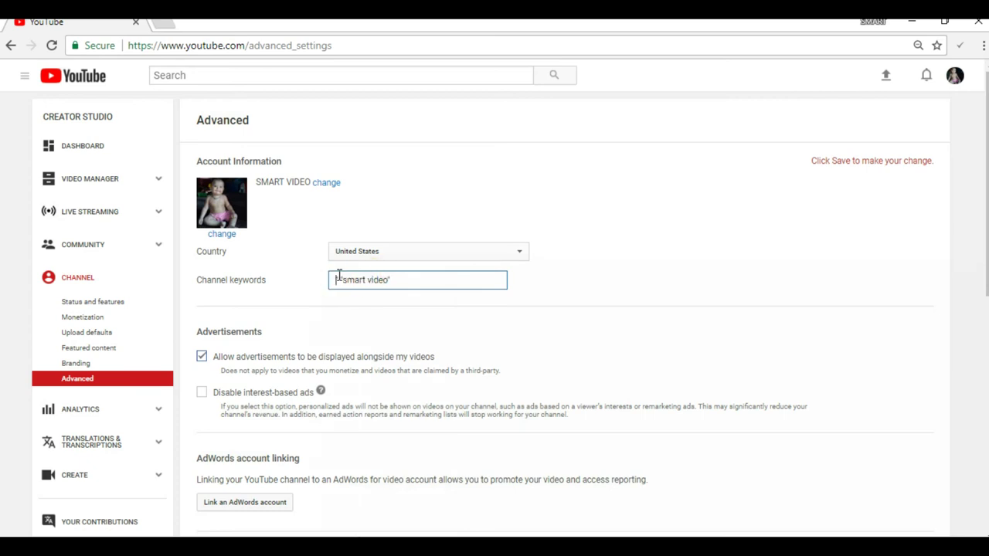
click(328, 295)
key(Delete)
Append "make money,make youtube,make online," to the channel keywords after "smart video".
click(408, 279)
click(410, 279)
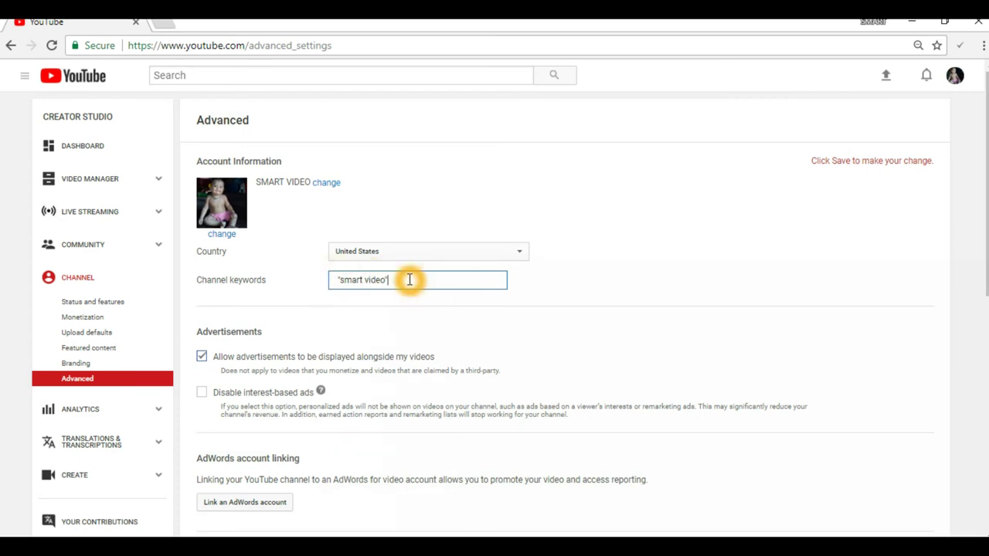
text(make money,make)
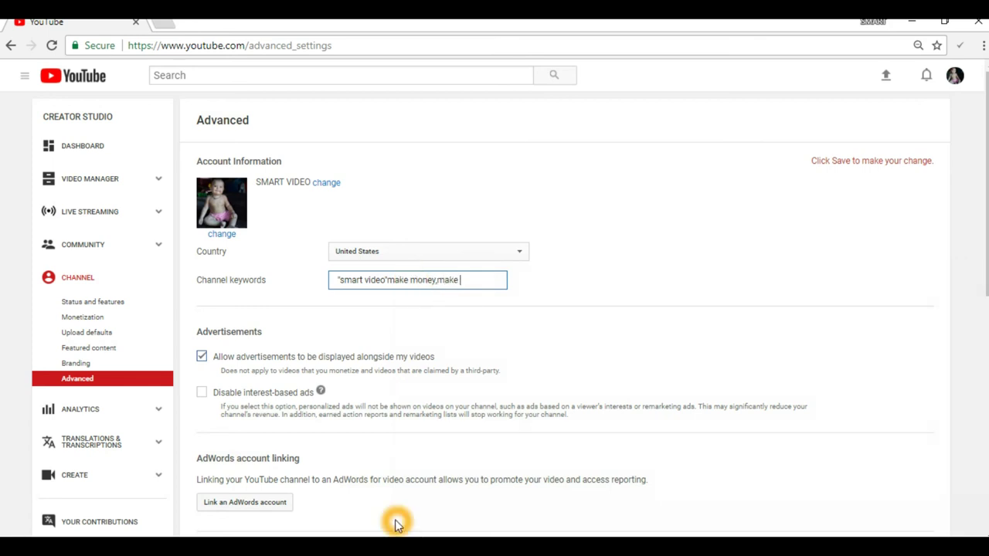
text( youtuu,mak)
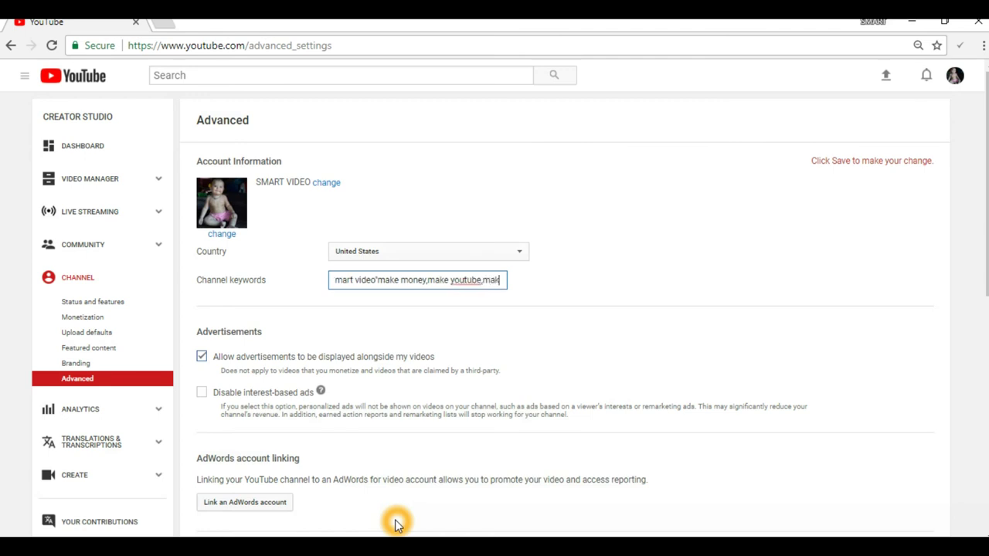
text(e onl)
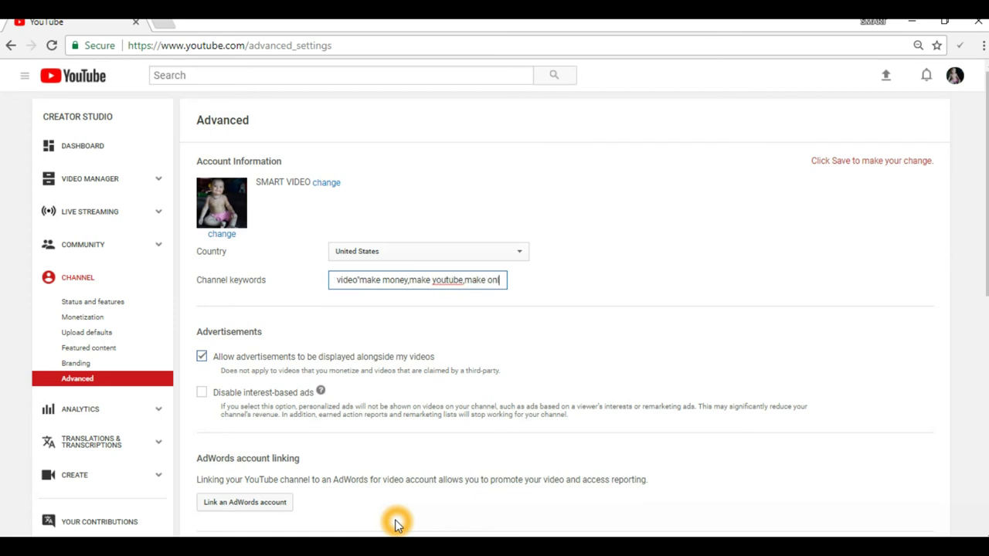
text(ine)
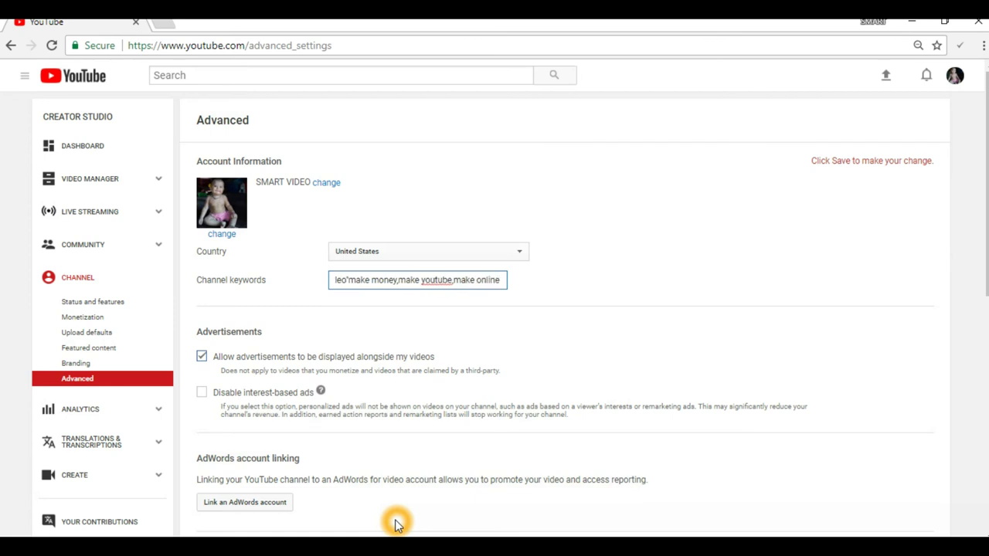
text(,)
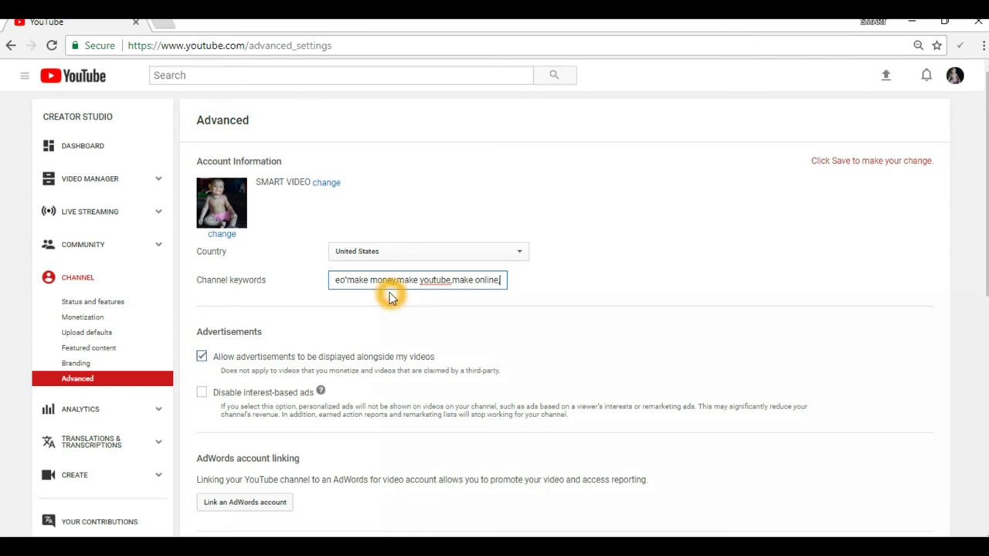
key(BackSpace)
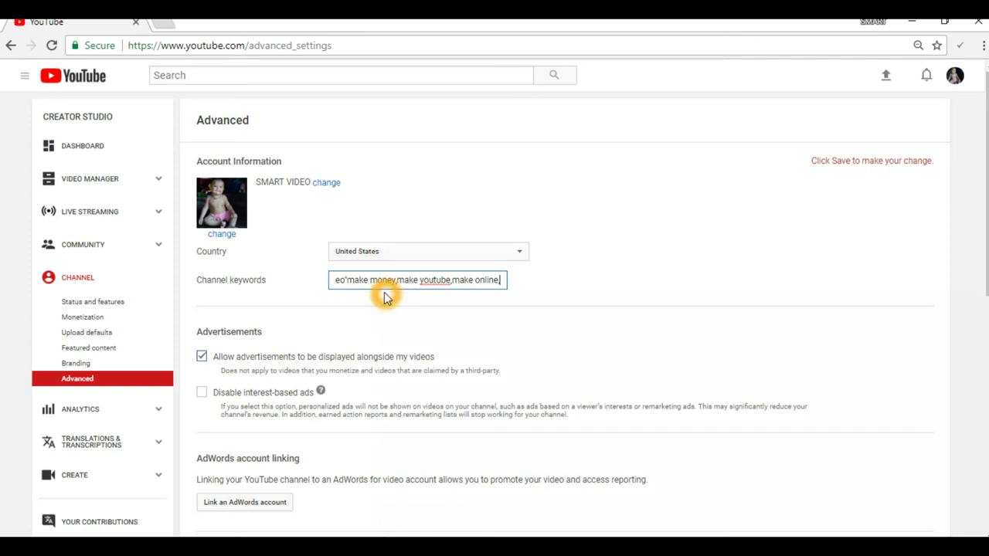
text(,)
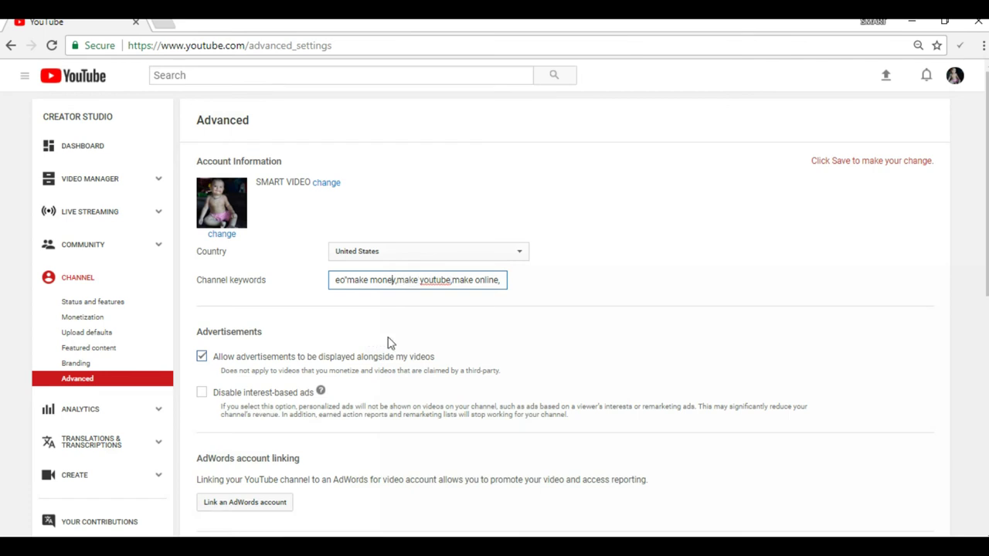
Review the channel keywords from the first entry to the last, checking the commas that separate them.
key(Home)
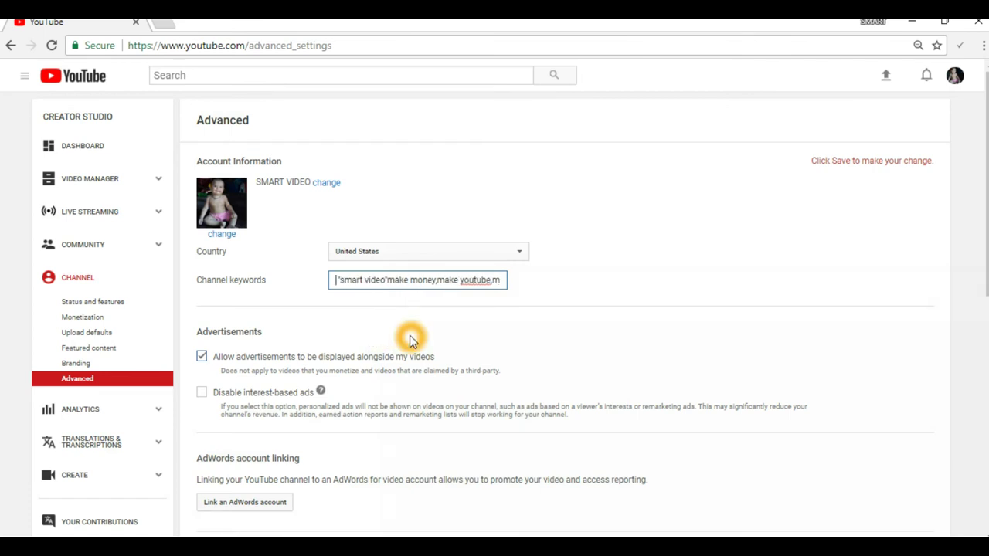
key(Right)
key(Right)
key(Right)
key(Right)
key(Right)
key(Right)
key(ctrl+Right)
key(ctrl+Right)
key(BackSpace)
text(,)
key(ctrl+Right)
key(Right)
key(Right)
key(End)
text(ake online,)
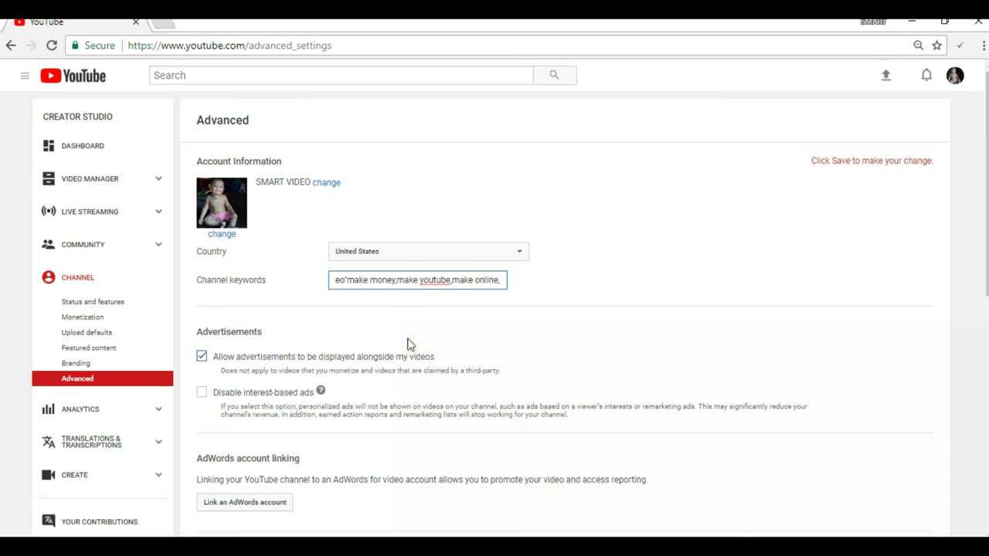
text(,)
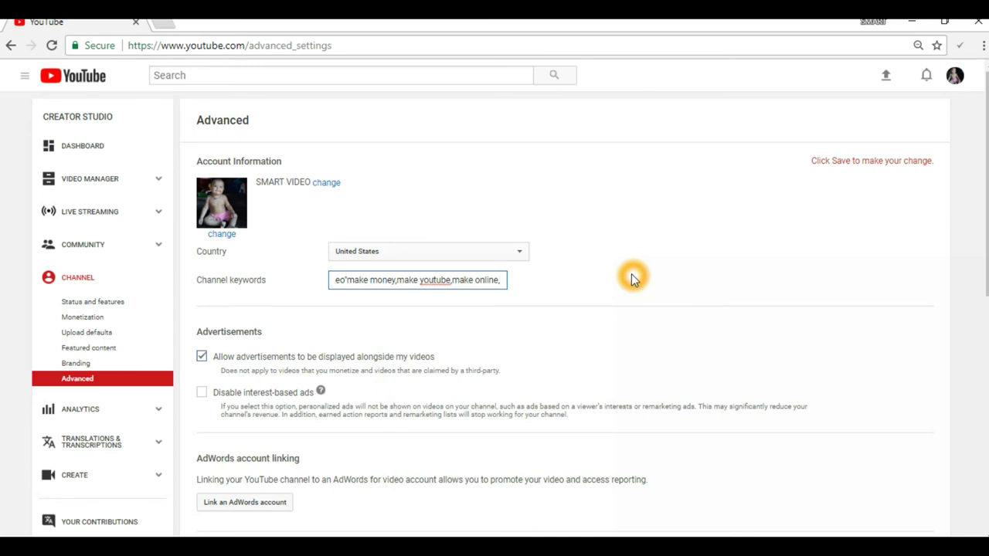
text(,)
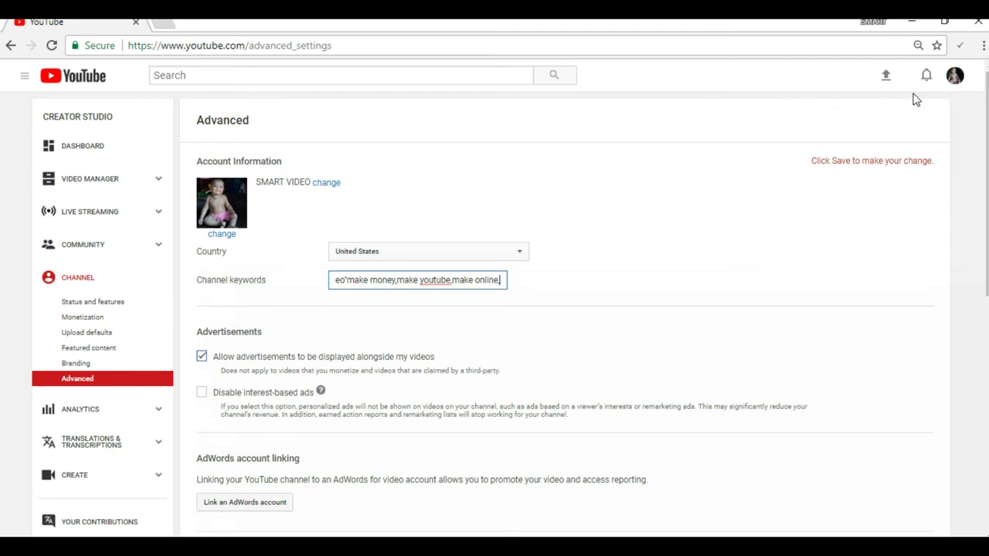
Save the channel's advanced settings with the new channel keywords.
click(651, 287)
scroll(651, 287, down, 6)
click(218, 371)
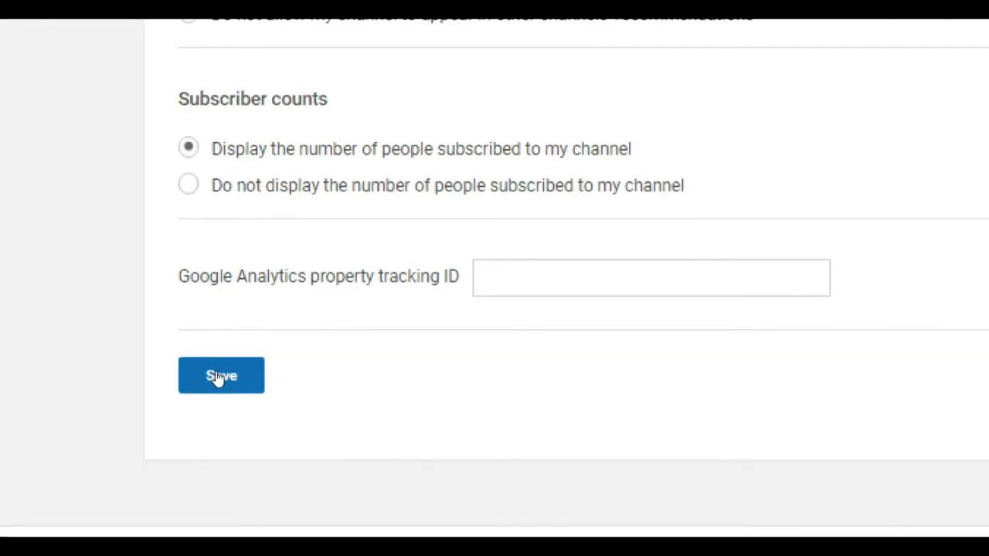
click(221, 376)
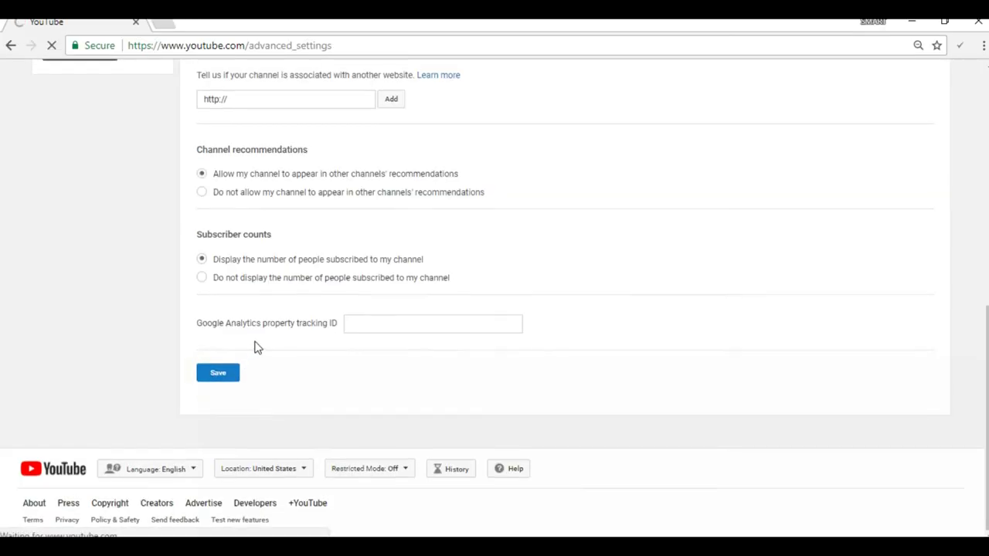
click(265, 335)
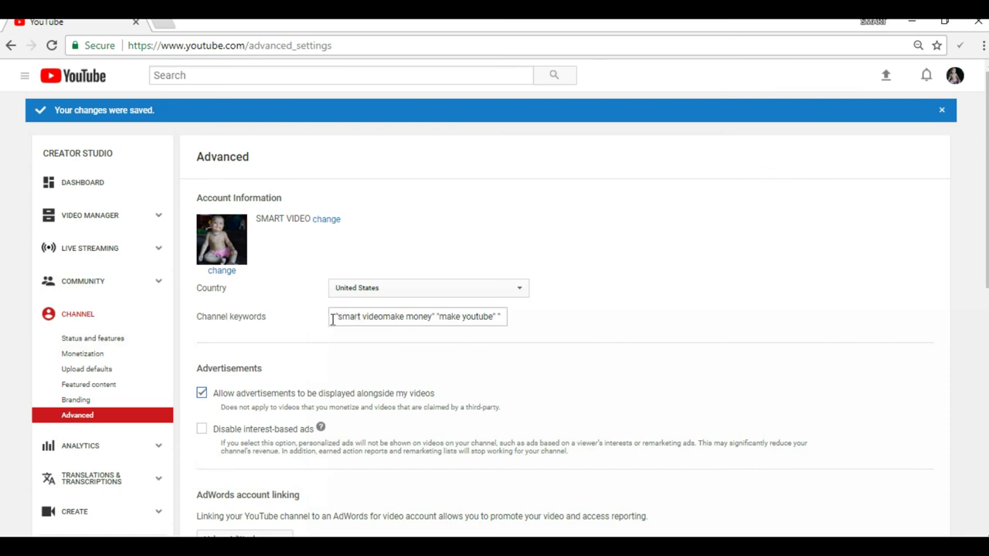
Insert a comma between "smart video" and "make money" in the channel keywords and save the advanced settings.
click(332, 318)
click(391, 346)
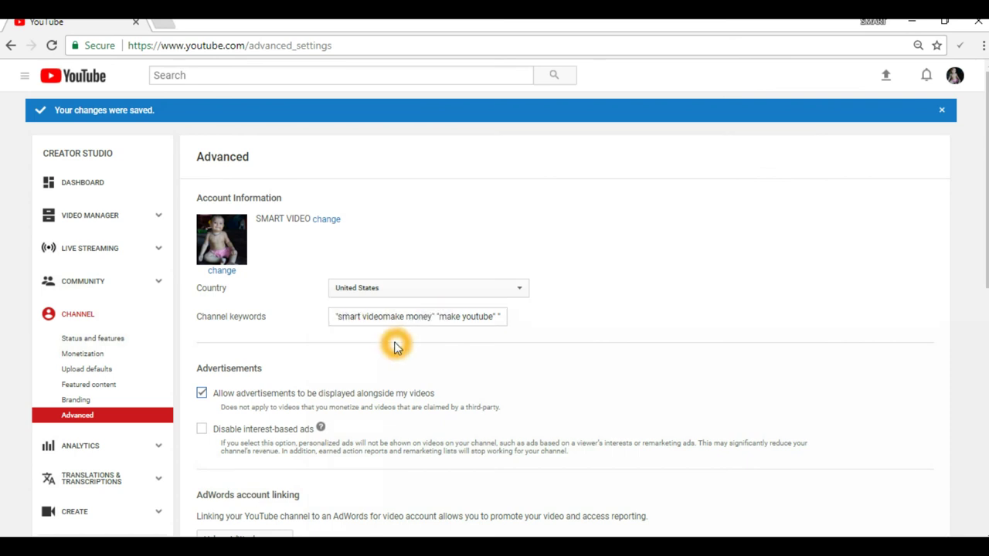
click(387, 316)
key(BackSpace)
key(BackSpace)
key(BackSpace)
click(400, 365)
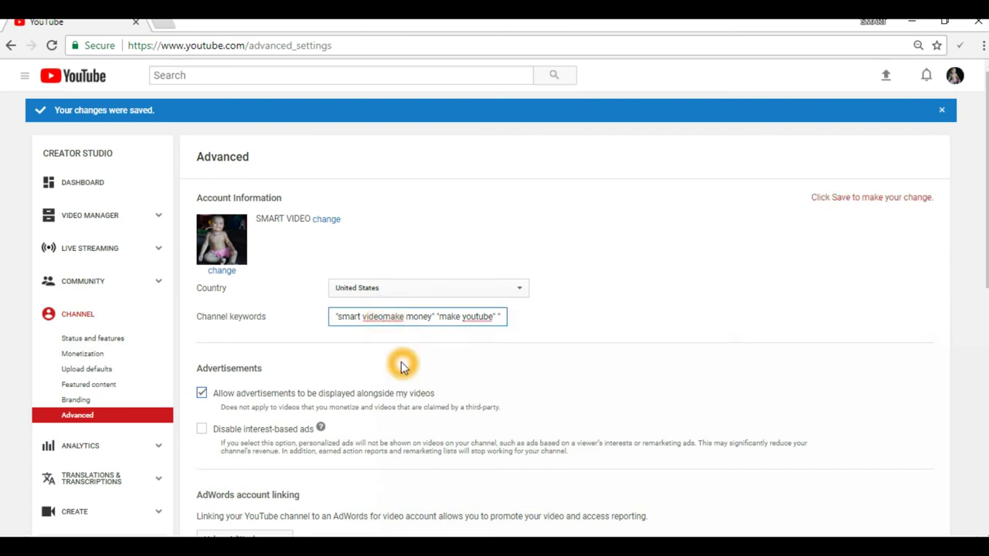
text(,)
click(392, 384)
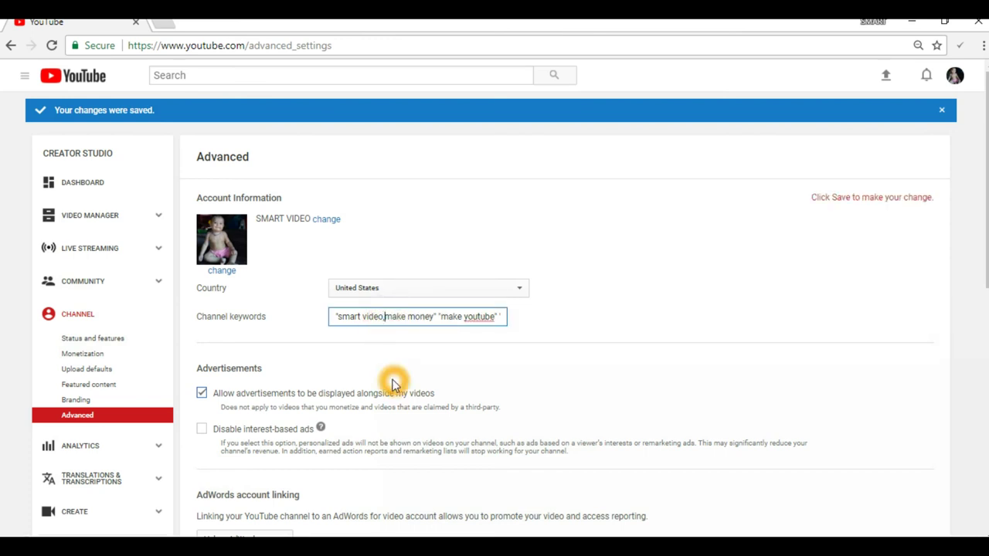
scroll(392, 384, down, 10)
click(221, 374)
click(273, 346)
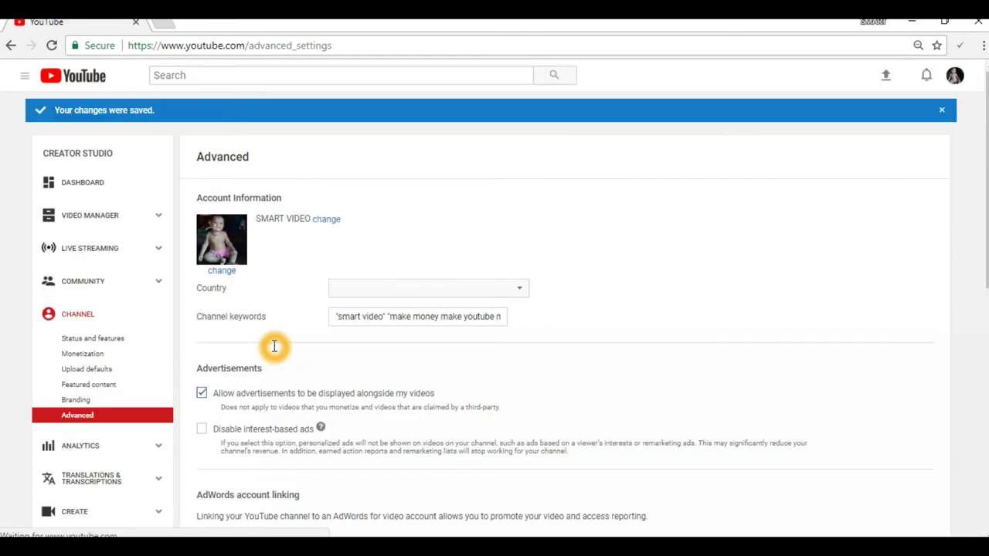
Insert commas in the channel keywords after "make money" and after "make youtube", ahead of "make online".
scroll(273, 346, down, 1)
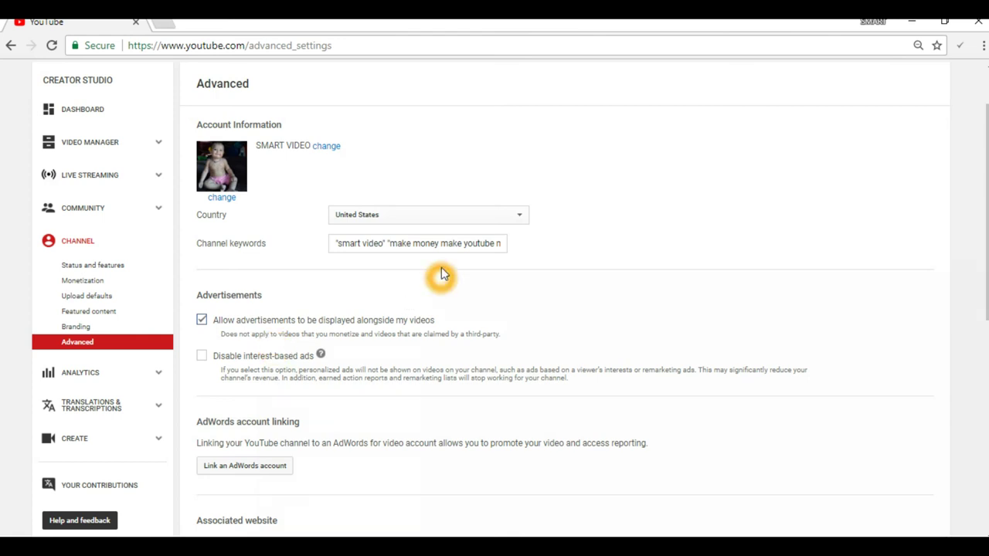
click(438, 243)
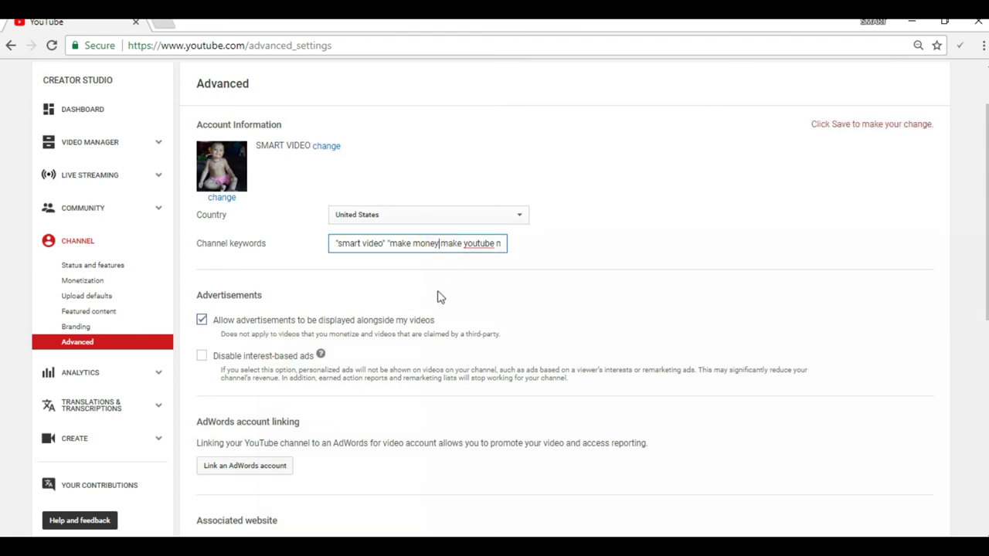
text(,)
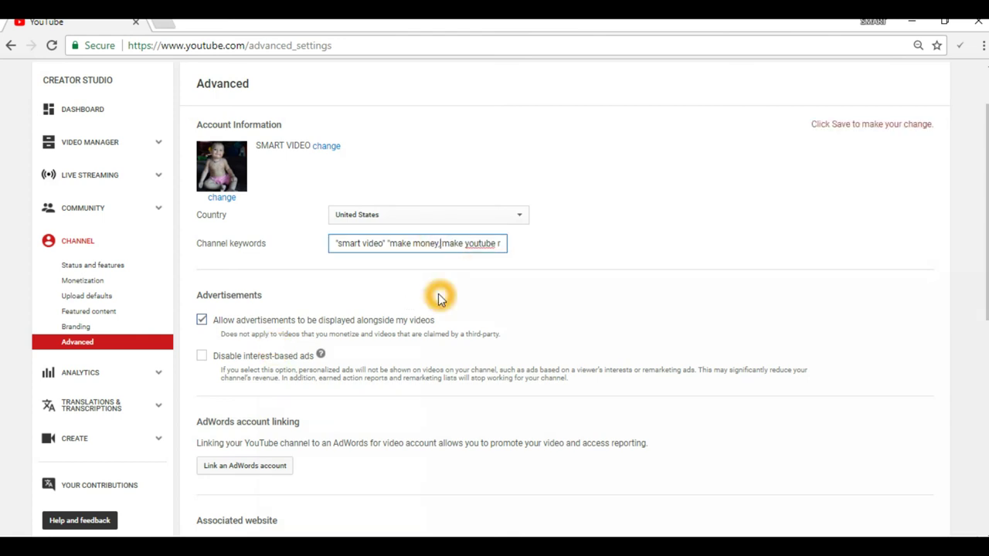
click(496, 243)
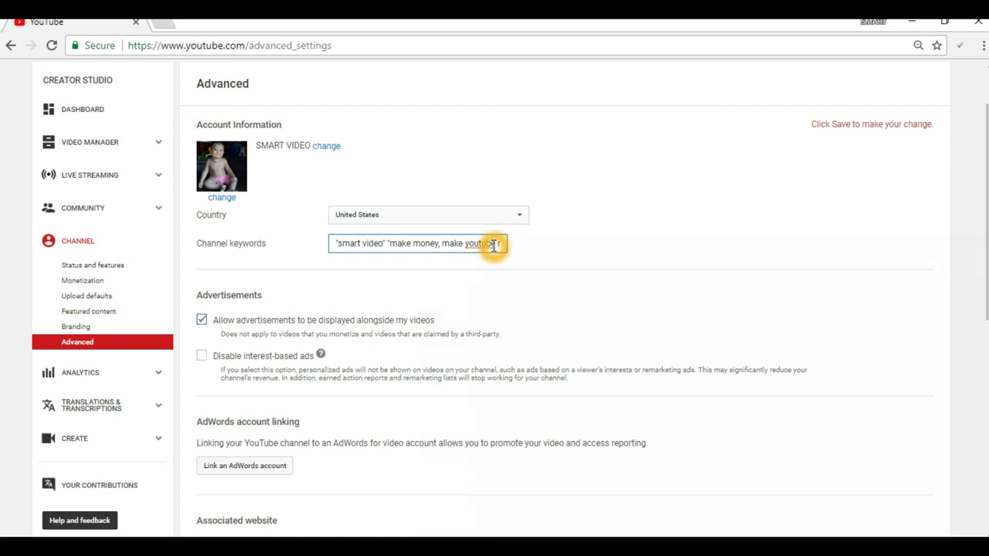
text(make)
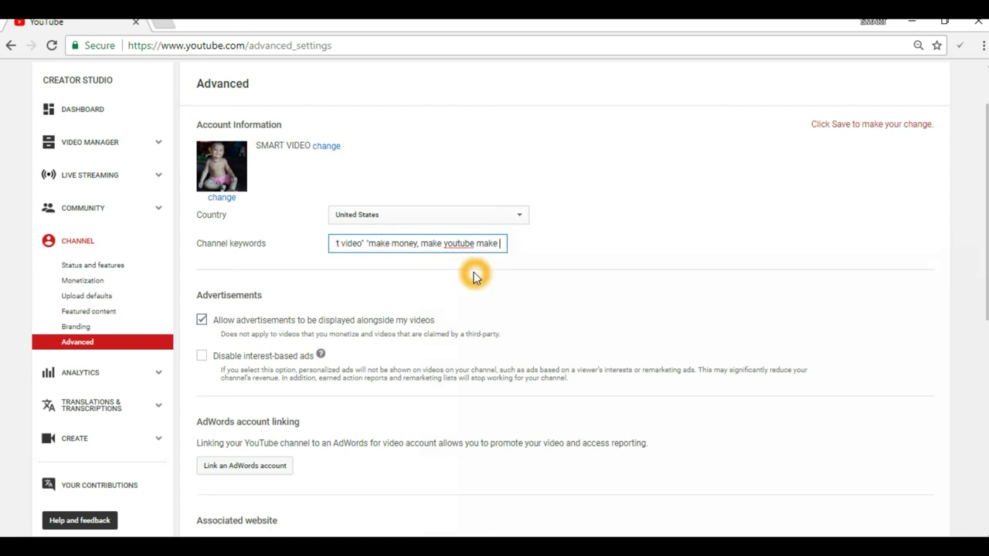
click(477, 243)
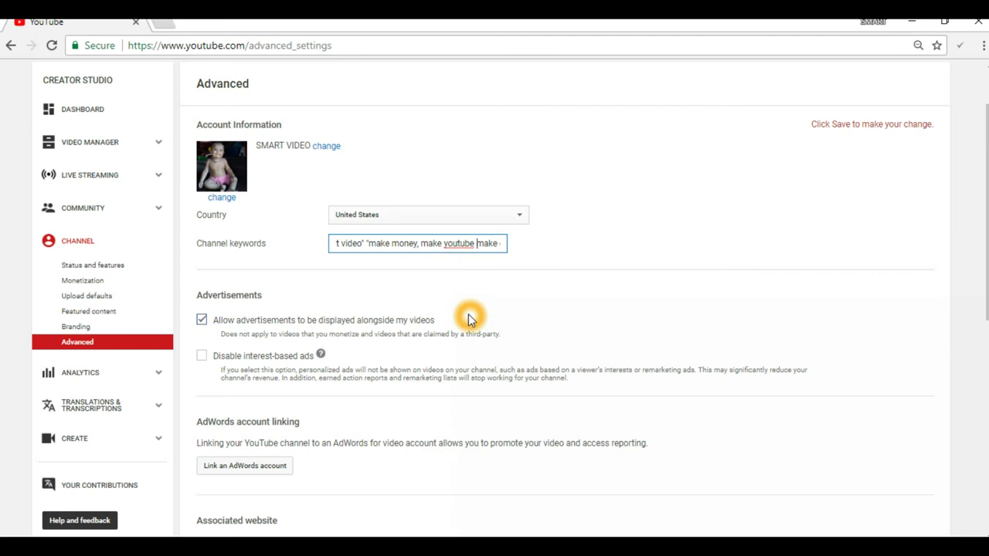
text(online")
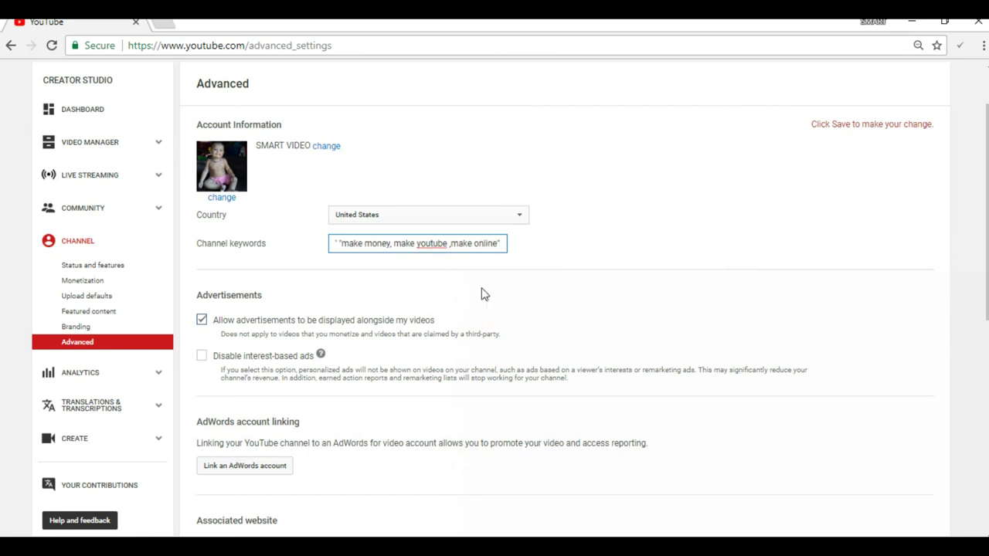
Save the advanced settings with the comma-separated channel keywords and return to the keywords field.
click(397, 342)
scroll(397, 342, down, 6)
click(221, 379)
click(227, 386)
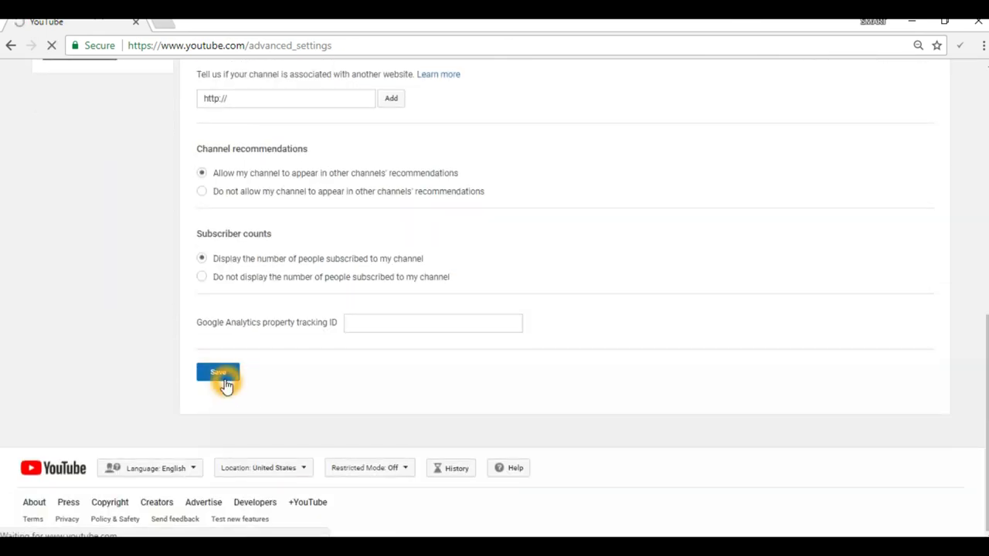
scroll(227, 386, down, 3)
scroll(227, 386, up, 1)
scroll(224, 382, up, 2)
Separate "smart video" from "make money" with a comma in the channel keywords and save the advanced settings again.
click(322, 295)
click(340, 296)
click(389, 248)
click(384, 294)
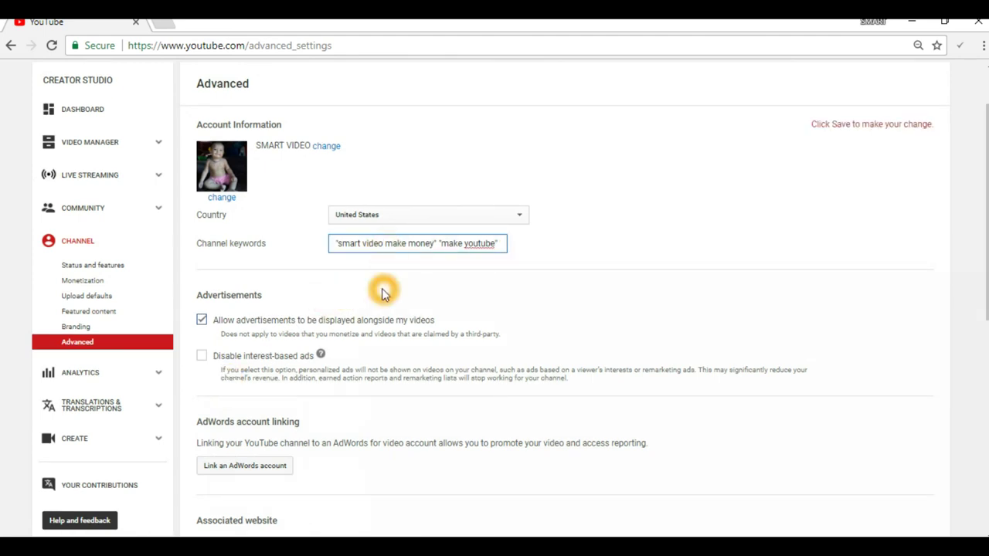
text(,)
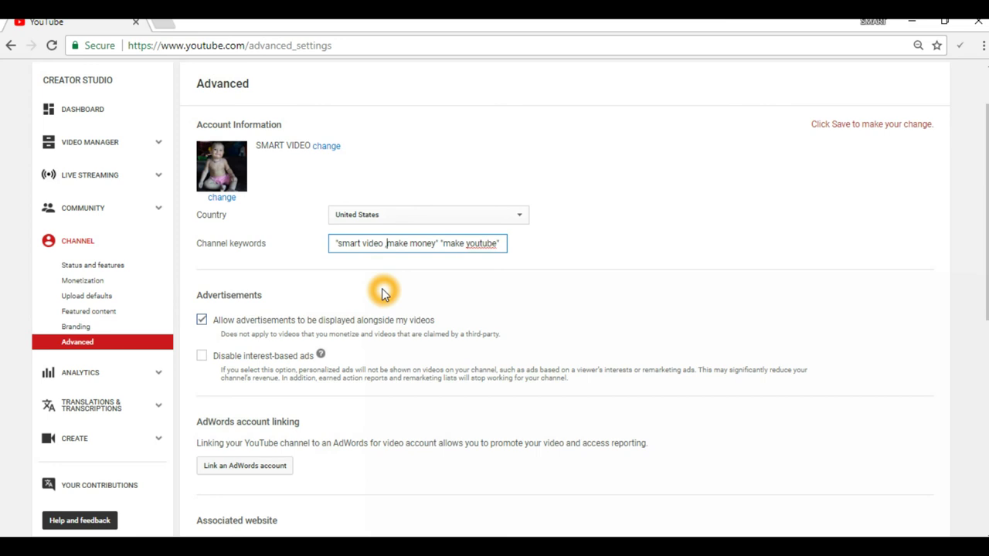
scroll(384, 293, down, 5)
click(217, 473)
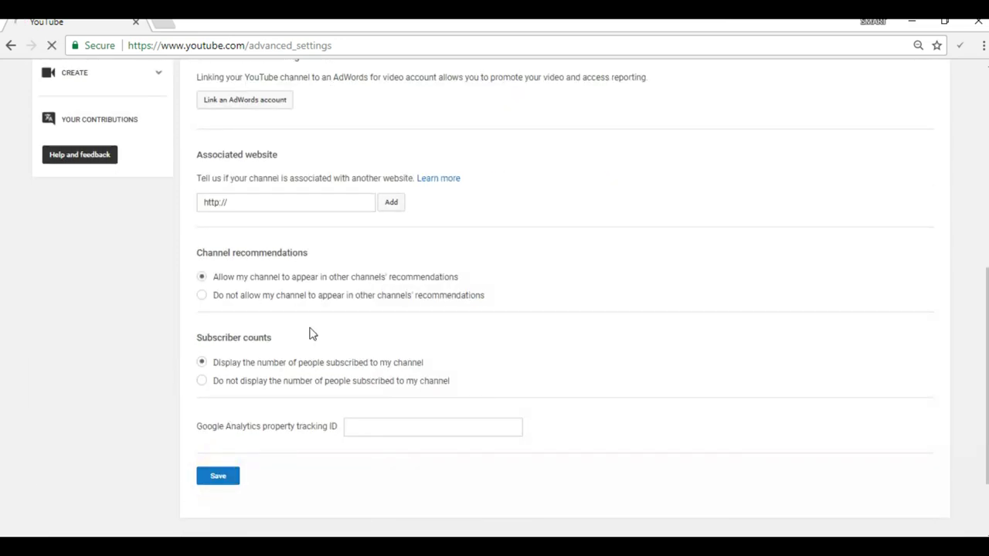
scroll(315, 327, up, 4)
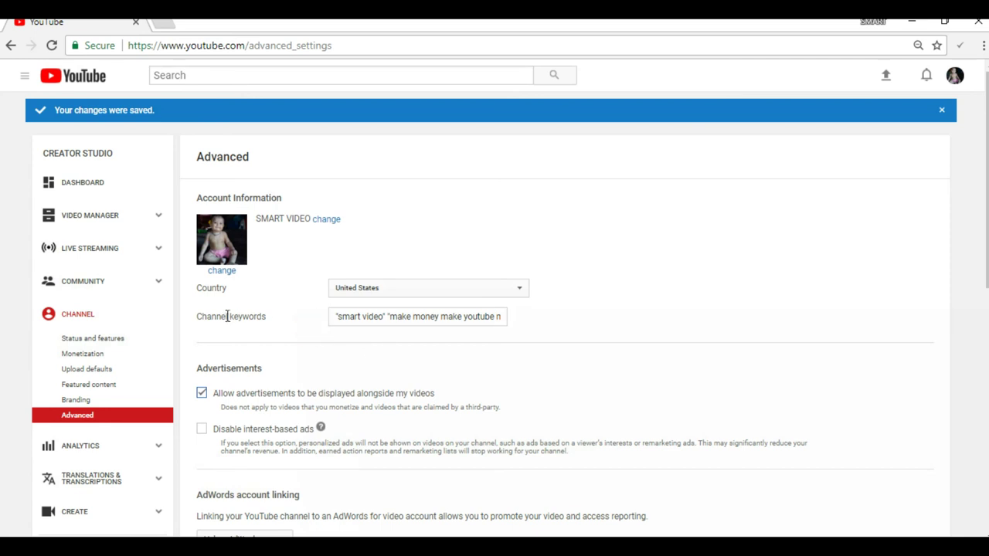
Open the channel's Analytics overview.
scroll(155, 349, down, 2)
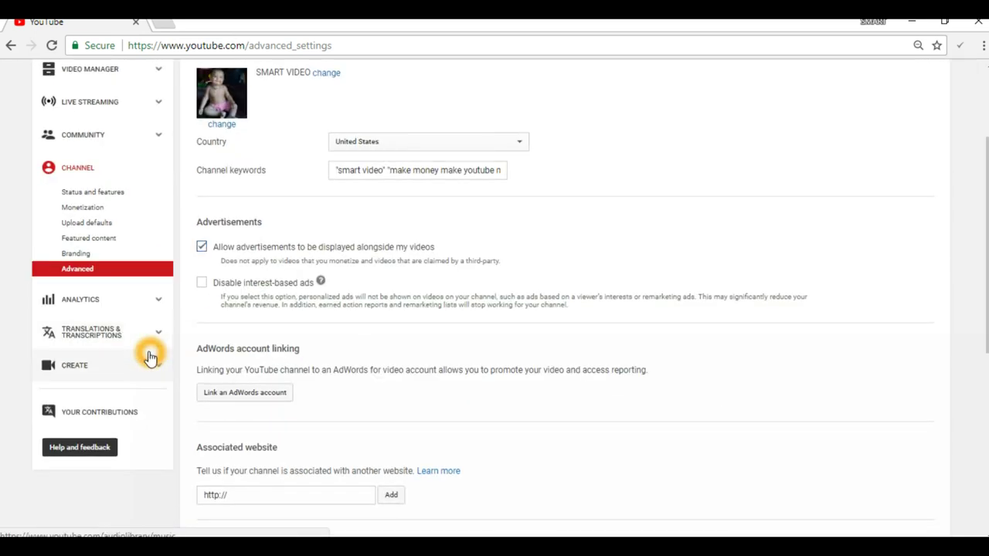
click(75, 307)
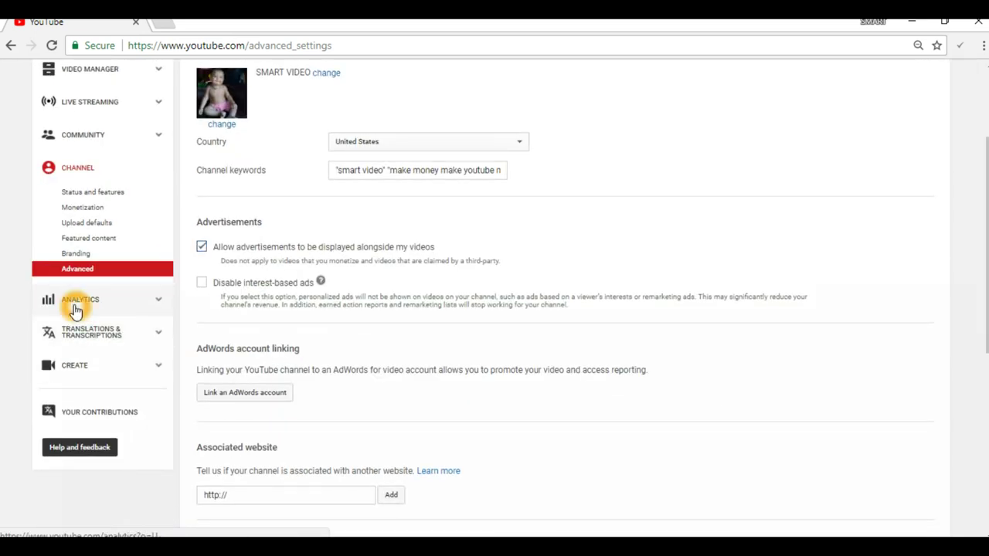
click(75, 309)
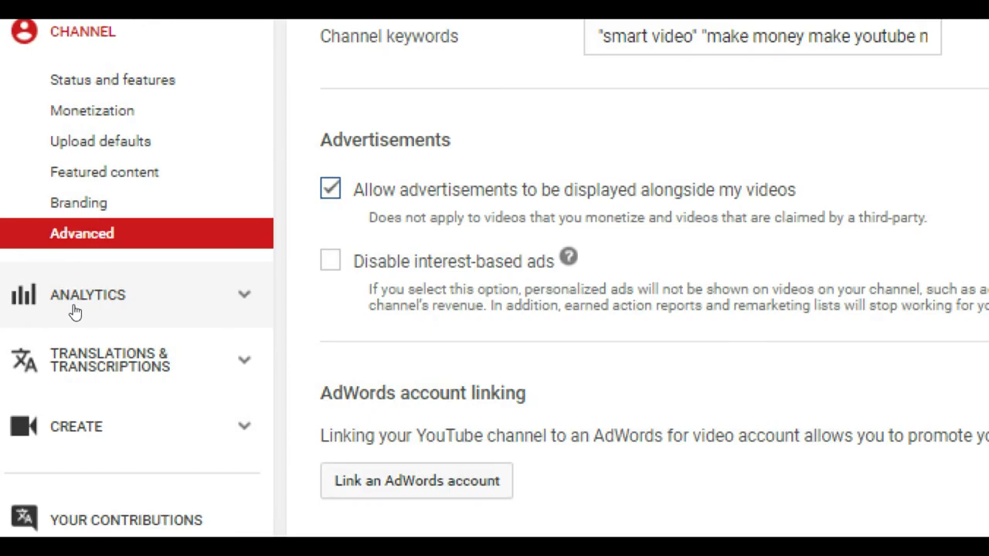
click(75, 311)
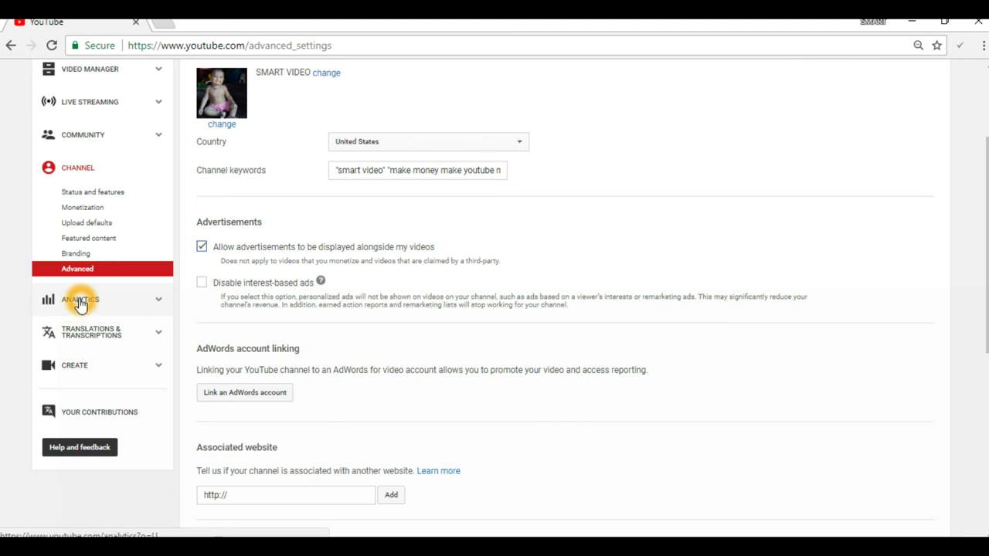
click(79, 304)
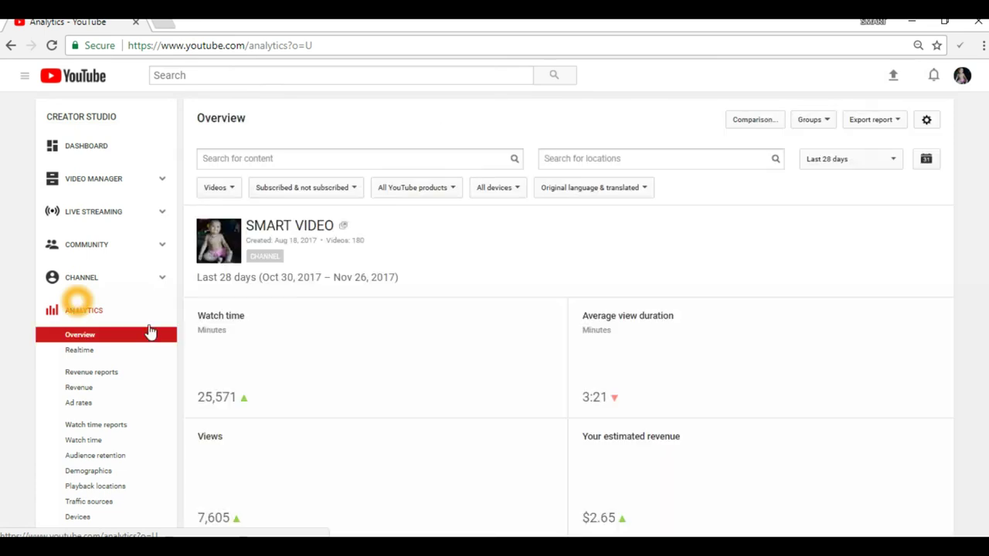
Examine the overview's likes, dislikes, comments, shares, videos in playlists and subscribers, comparing each with the previous period.
scroll(468, 378, down, 2)
scroll(467, 384, down, 2)
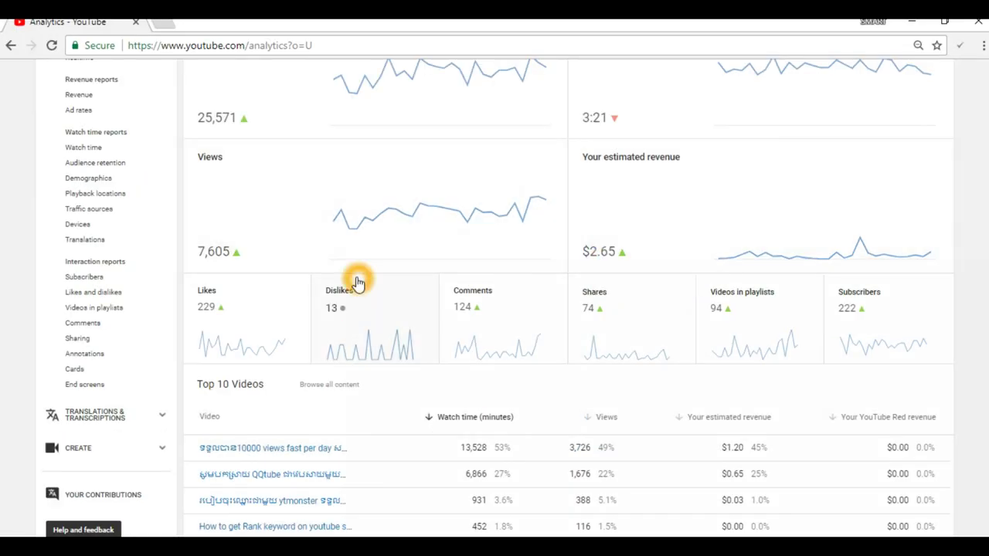
mouse_move(203, 311)
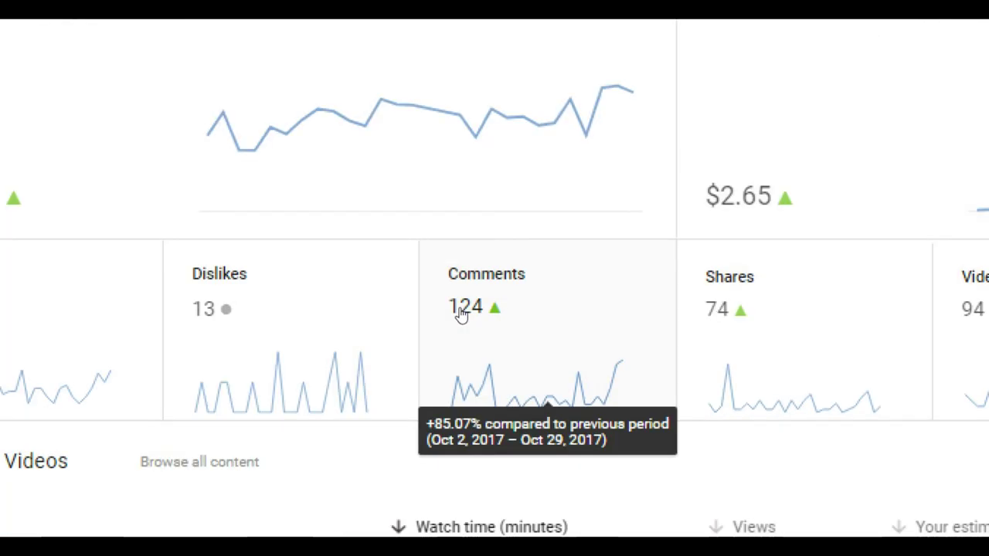
mouse_move(602, 321)
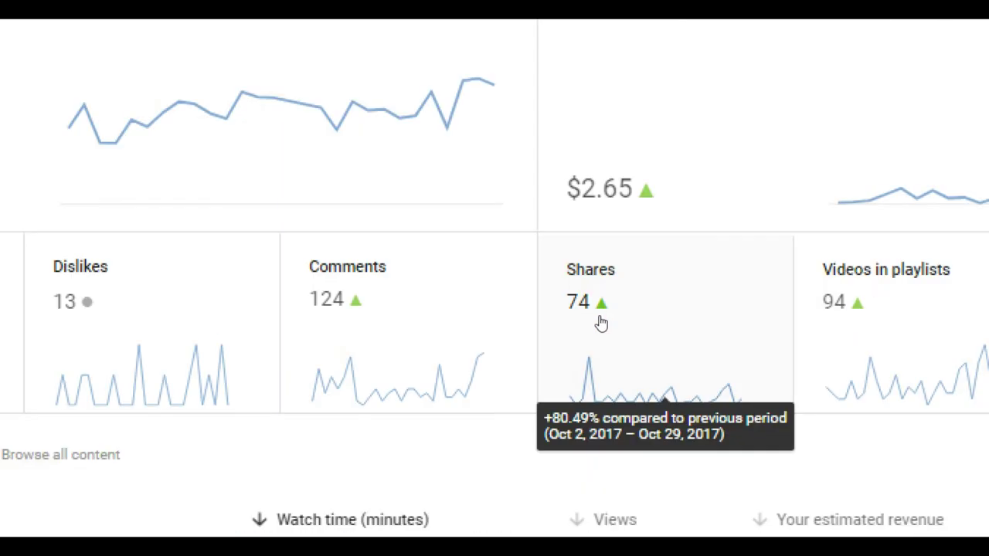
mouse_move(726, 322)
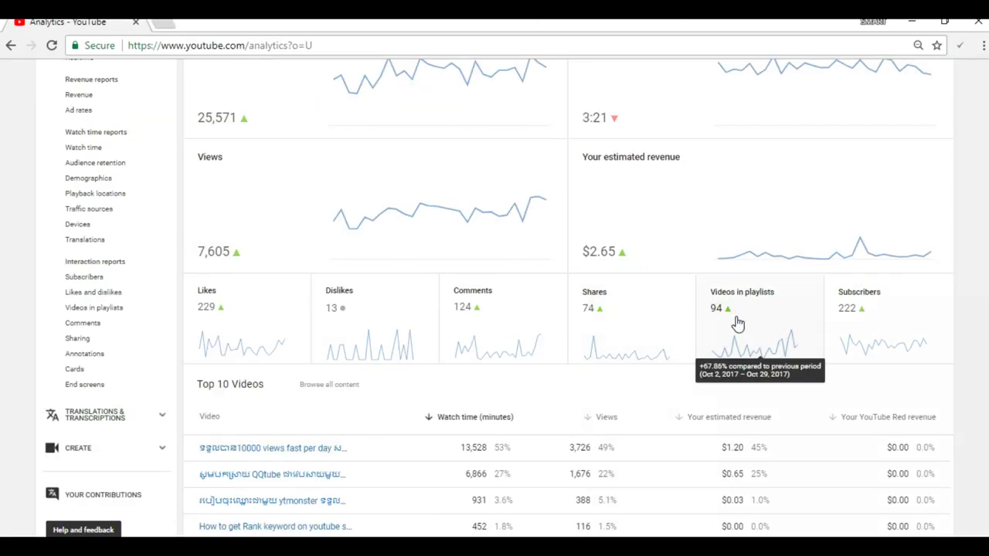
mouse_move(845, 330)
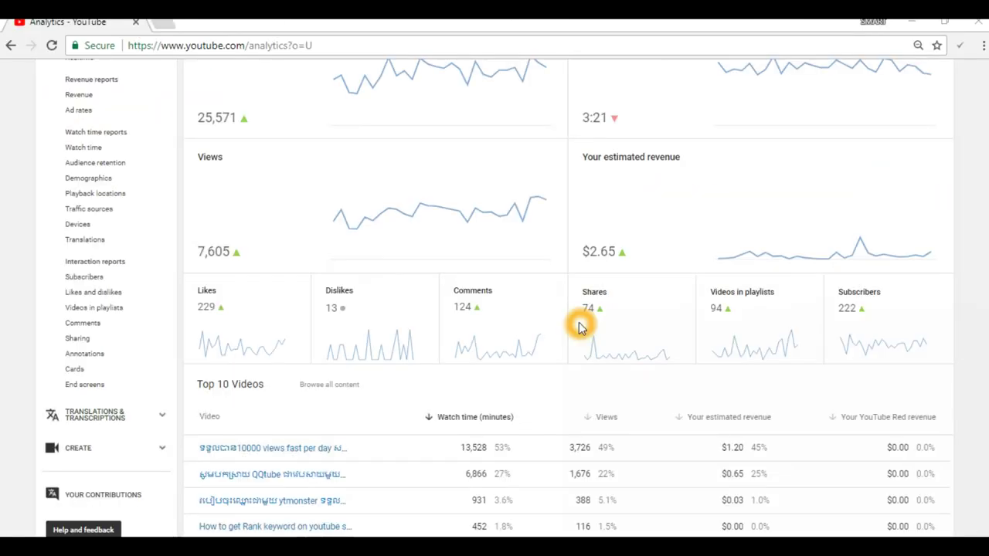
mouse_move(374, 331)
click(766, 301)
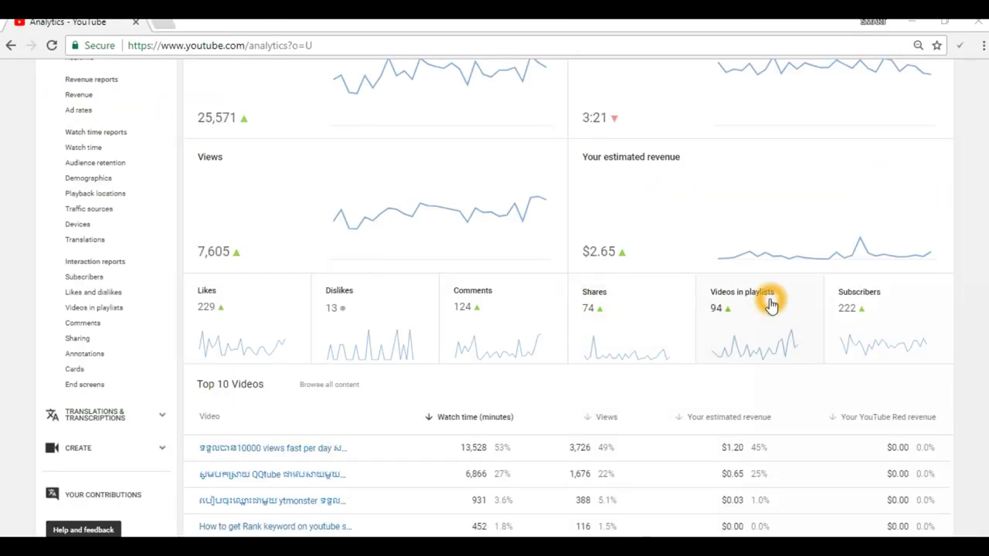
mouse_move(868, 325)
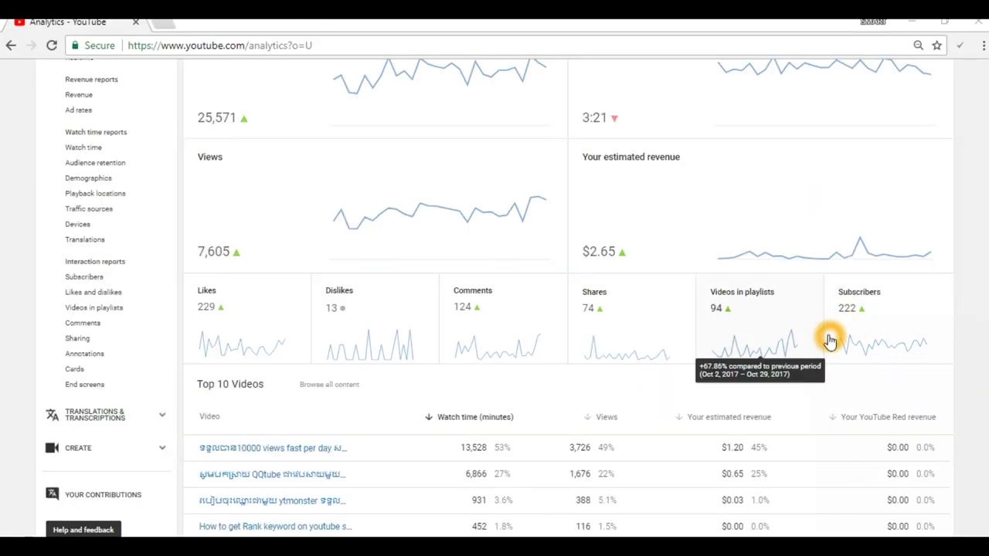
Review the watch time graph, the Top 10 Videos table and the subscribers comparison in the Analytics overview.
click(732, 203)
scroll(736, 207, up, 3)
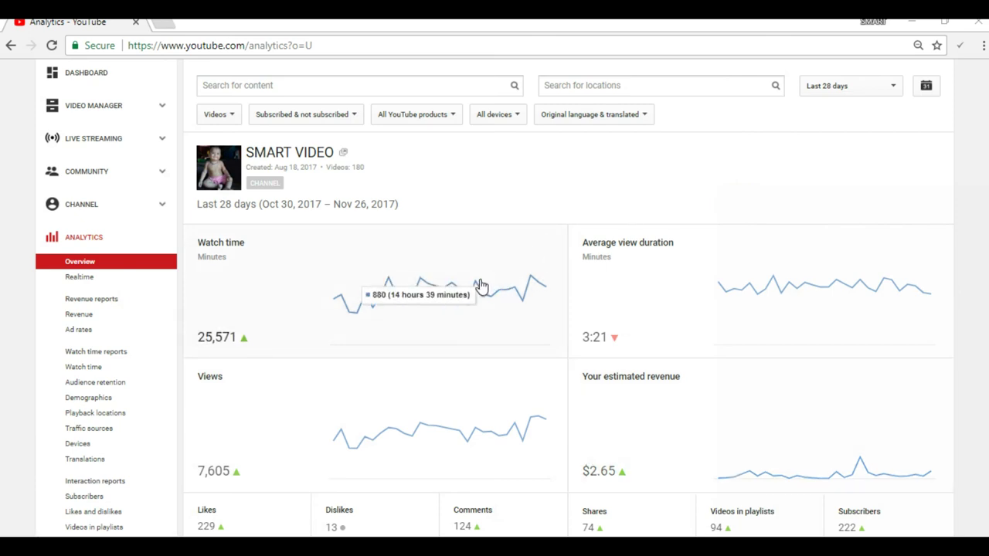
scroll(480, 284, down, 3)
scroll(480, 284, down, 3)
scroll(481, 285, up, 1)
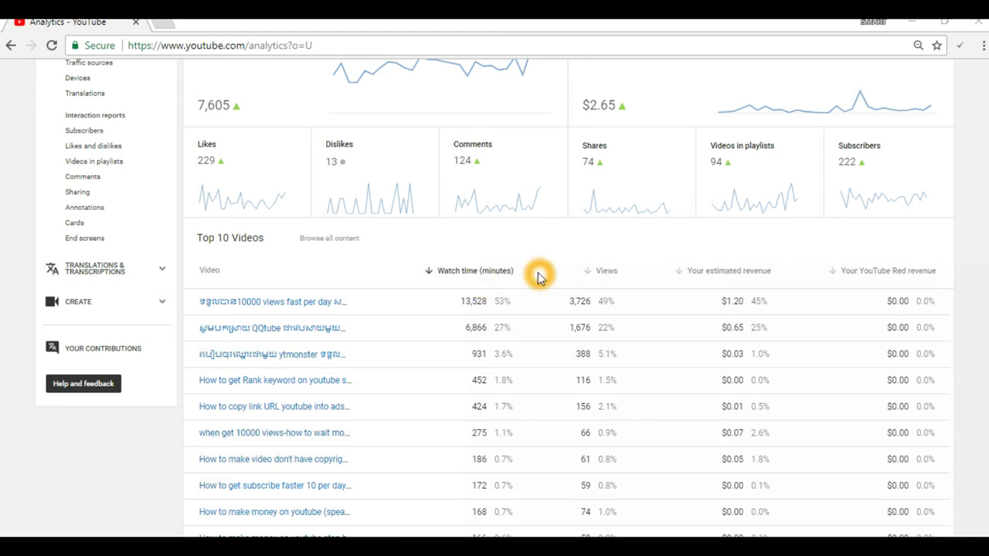
mouse_move(865, 165)
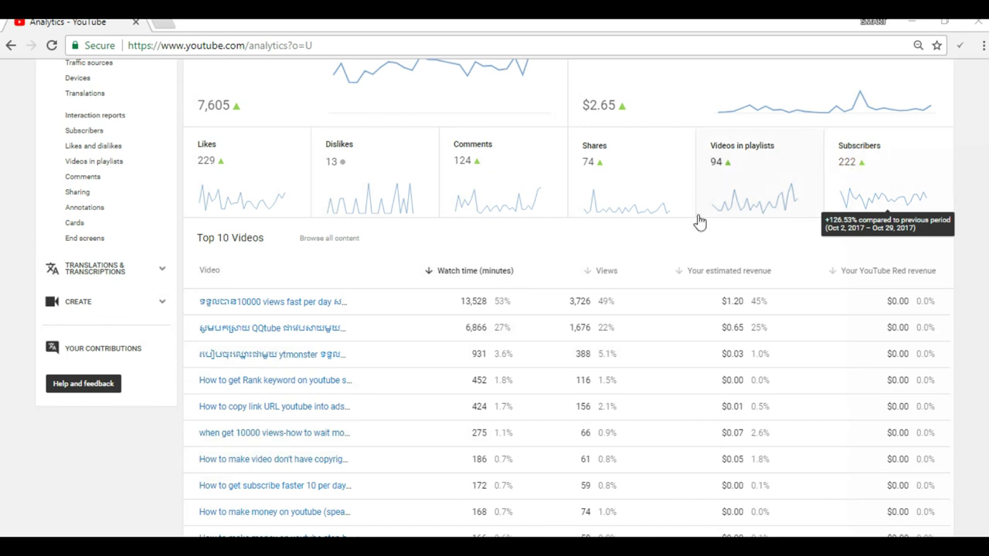
Examine the top geographies by watch time at the end of the Analytics overview.
scroll(626, 239, down, 5)
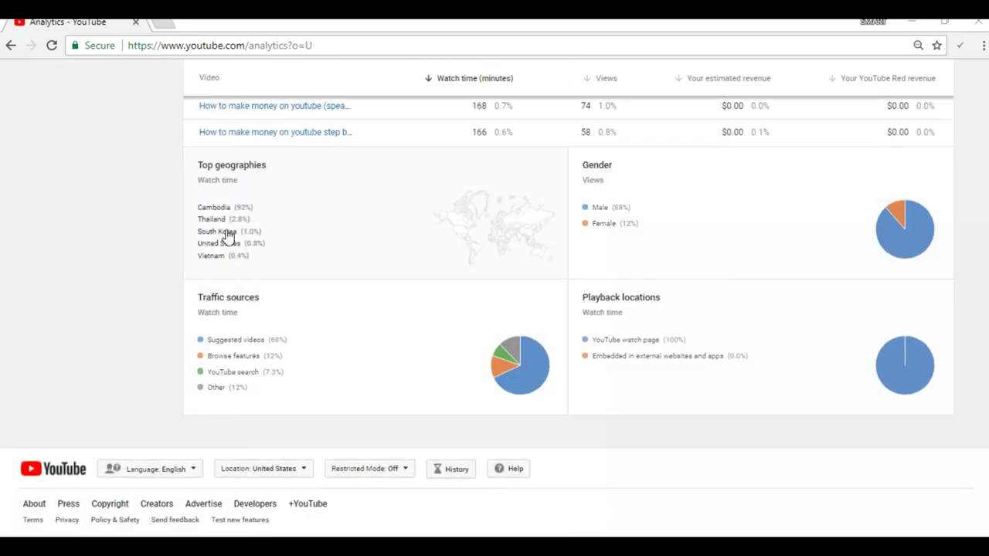
click(216, 213)
click(207, 205)
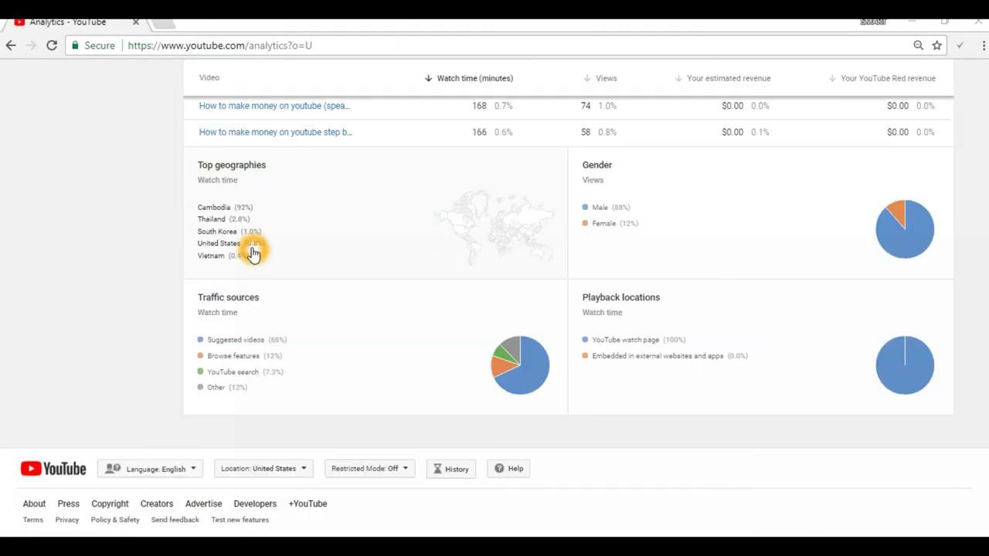
Return to the channel section's Status and features page.
scroll(253, 254, up, 8)
scroll(253, 254, down, 1)
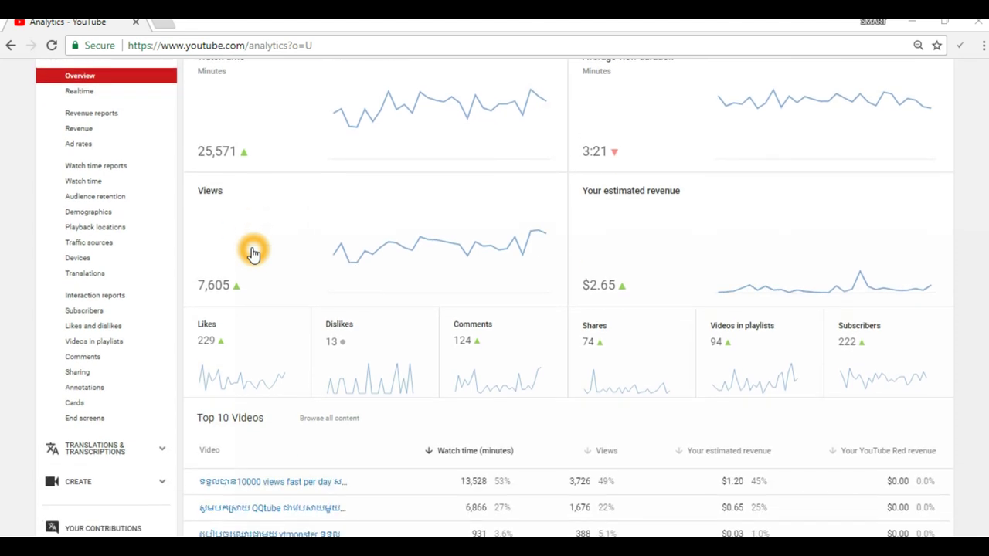
scroll(254, 253, up, 3)
click(91, 285)
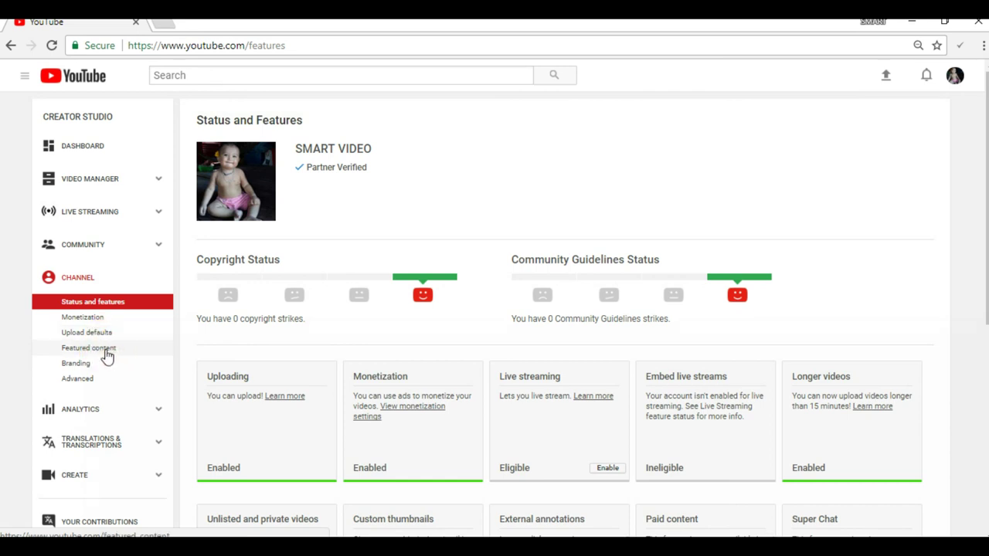
click(88, 382)
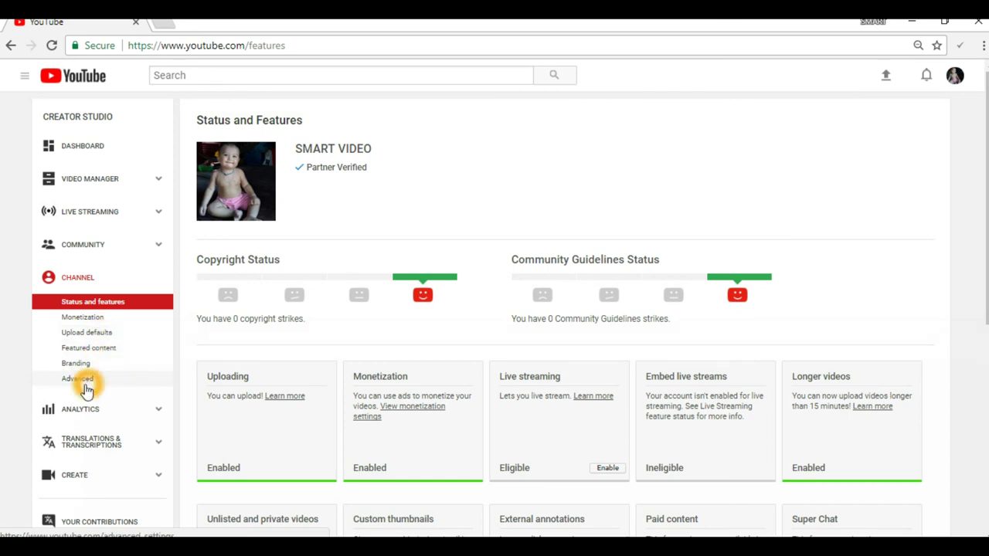
click(89, 410)
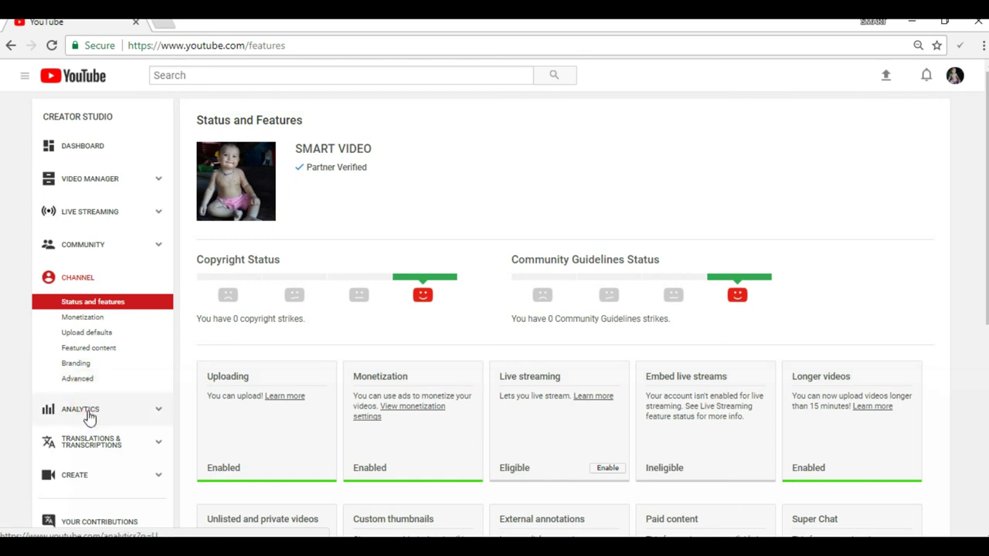
click(92, 417)
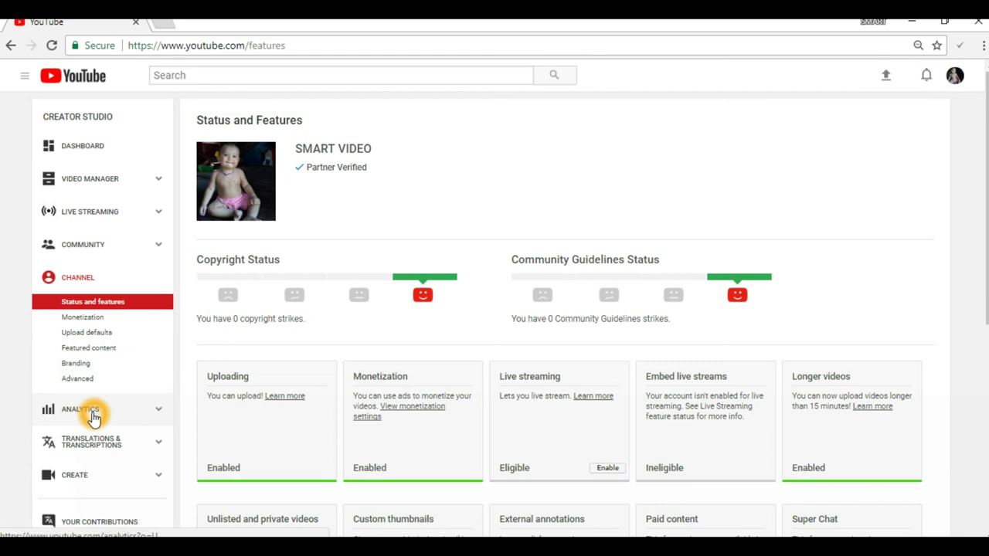
click(187, 350)
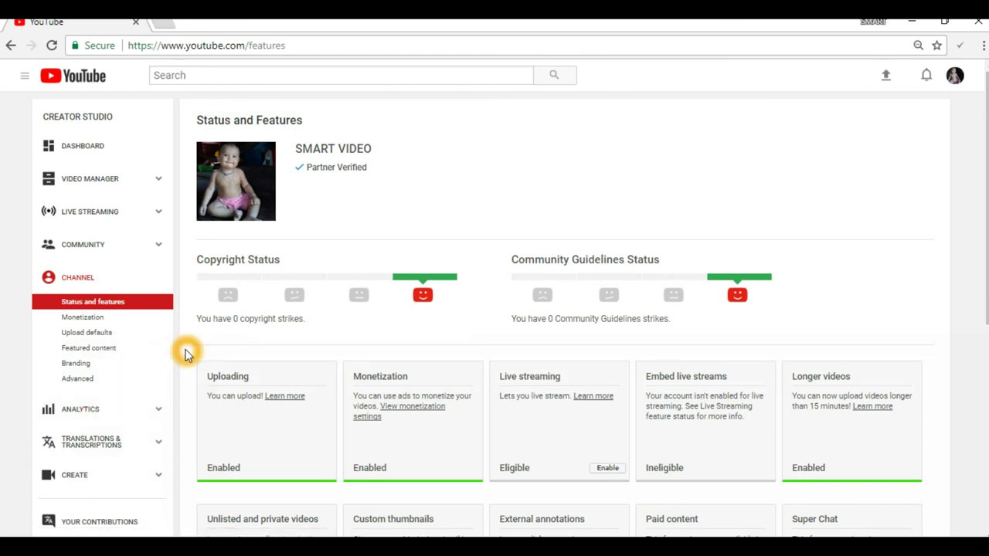
scroll(187, 353, down, 1)
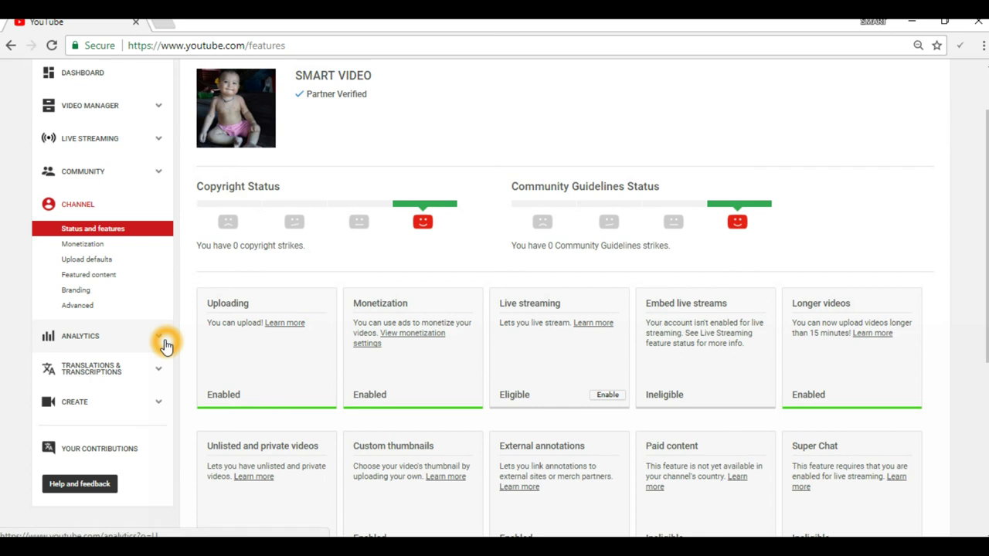
scroll(143, 335, up, 1)
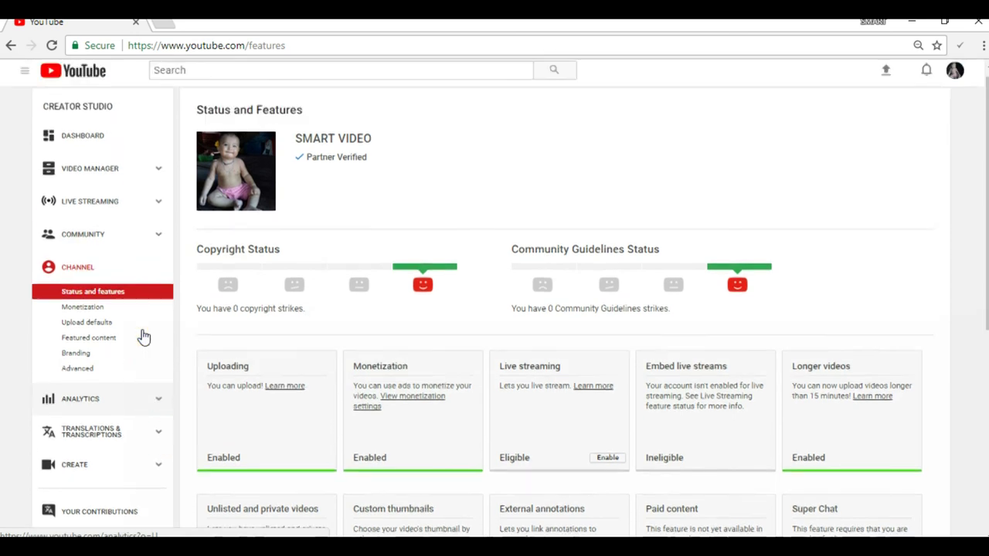